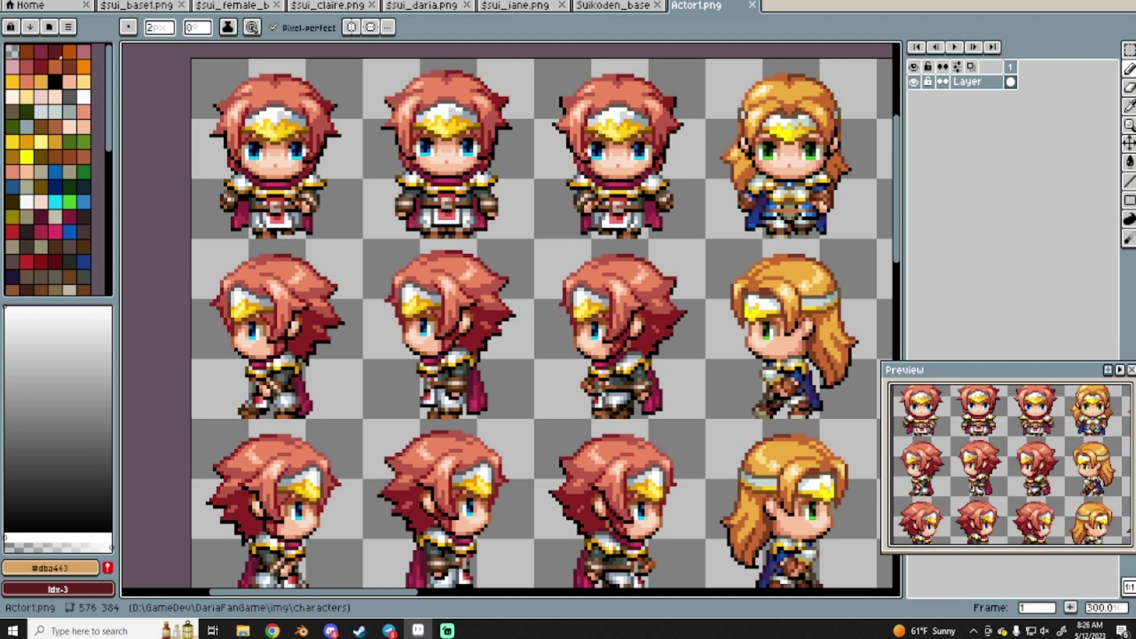
Zoom in and out on the $sui_claire.png sprite sheet to review it.
click(336, 8)
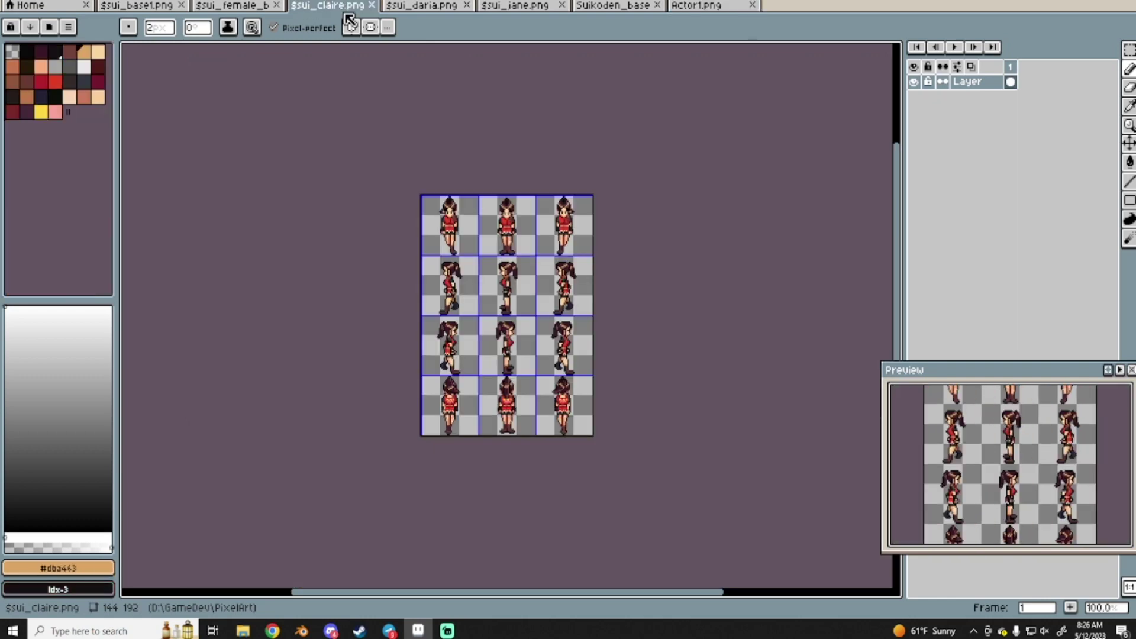
scroll(549, 167, up, 2)
scroll(549, 167, down, 2)
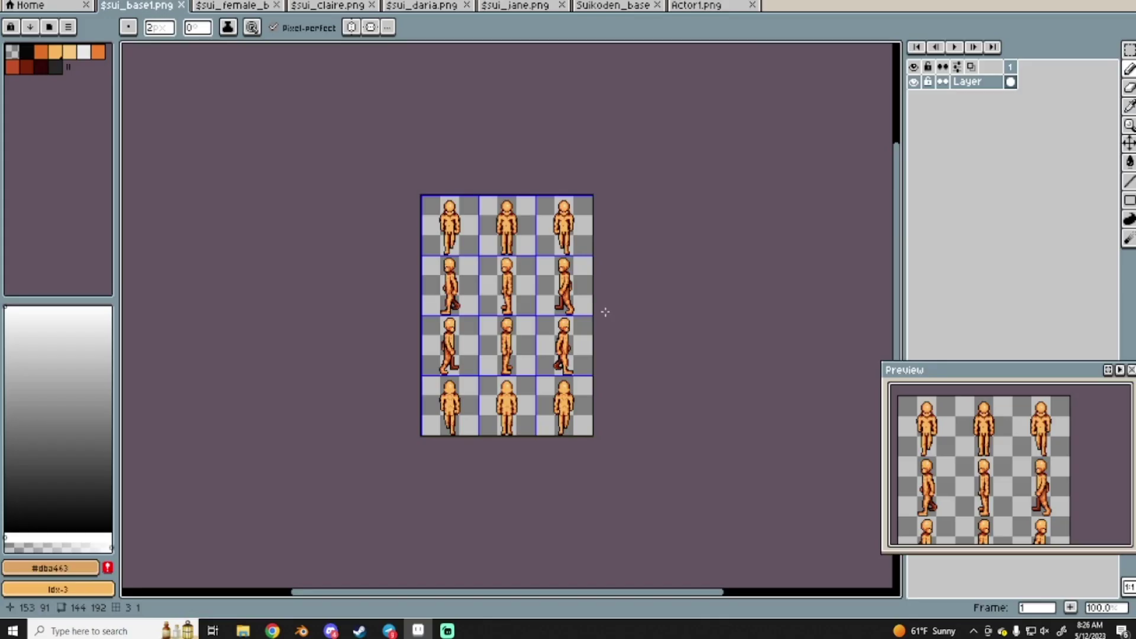
scroll(552, 299, up, 2)
scroll(551, 298, down, 1)
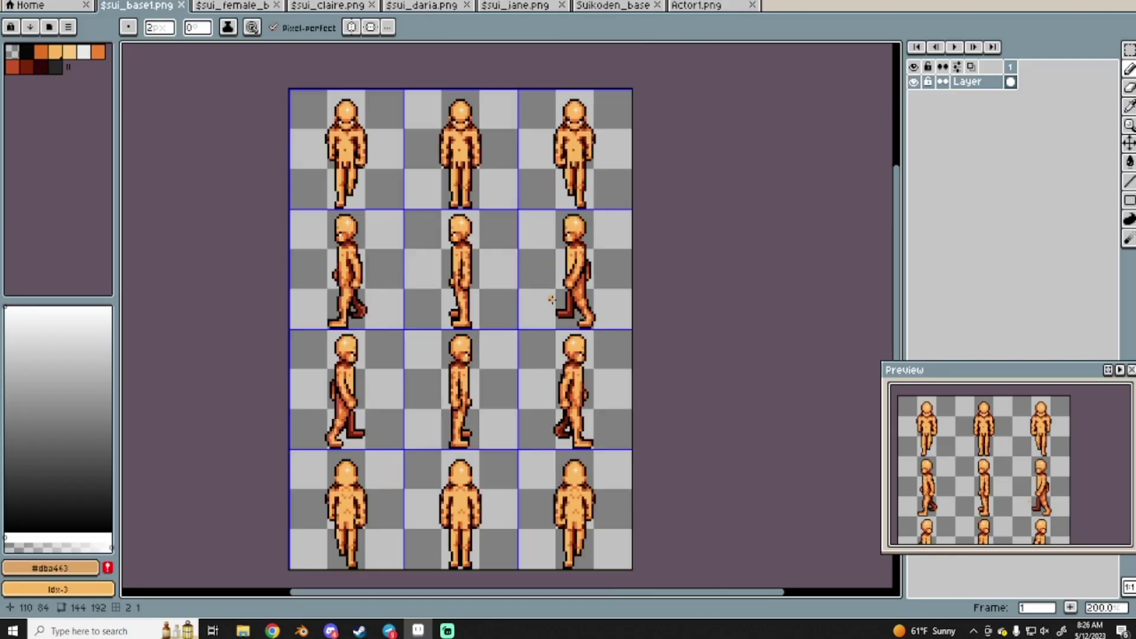
Inspect the $sui_female_base.png sheet, then return to The Spriters Resource PlayStation page.
click(232, 5)
scroll(576, 317, up, 1)
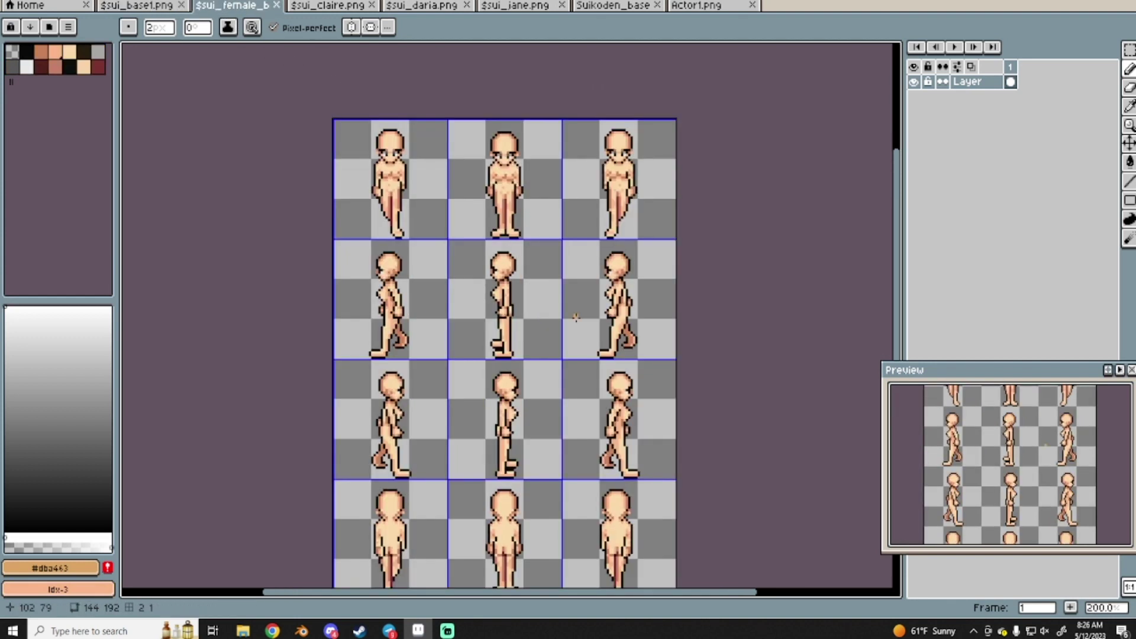
scroll(620, 394, down, 1)
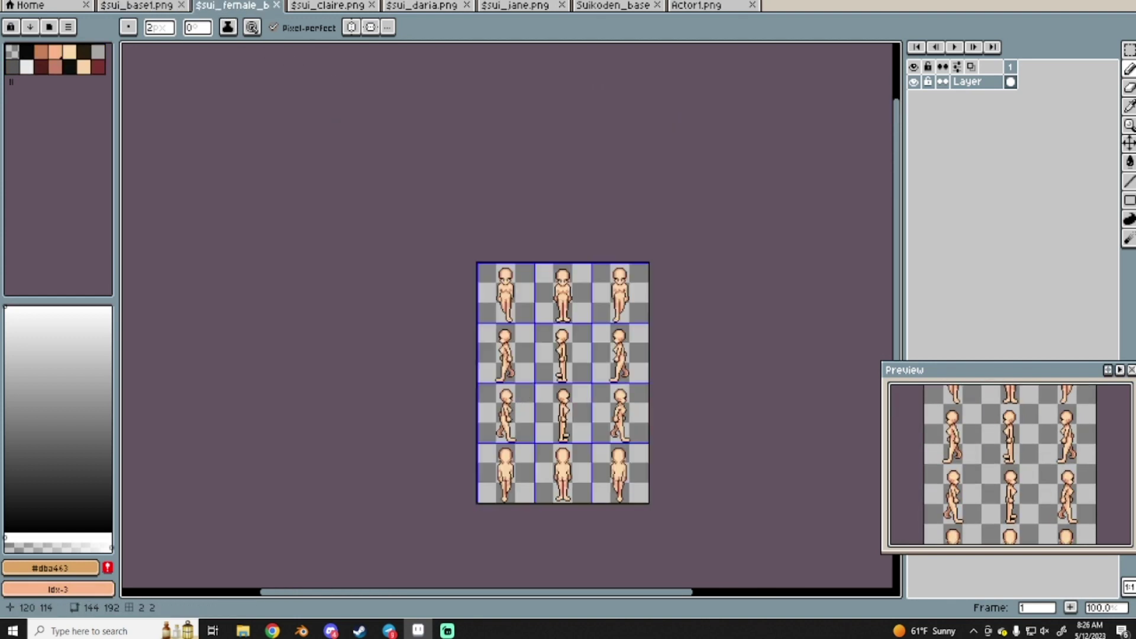
key(alt+Tab)
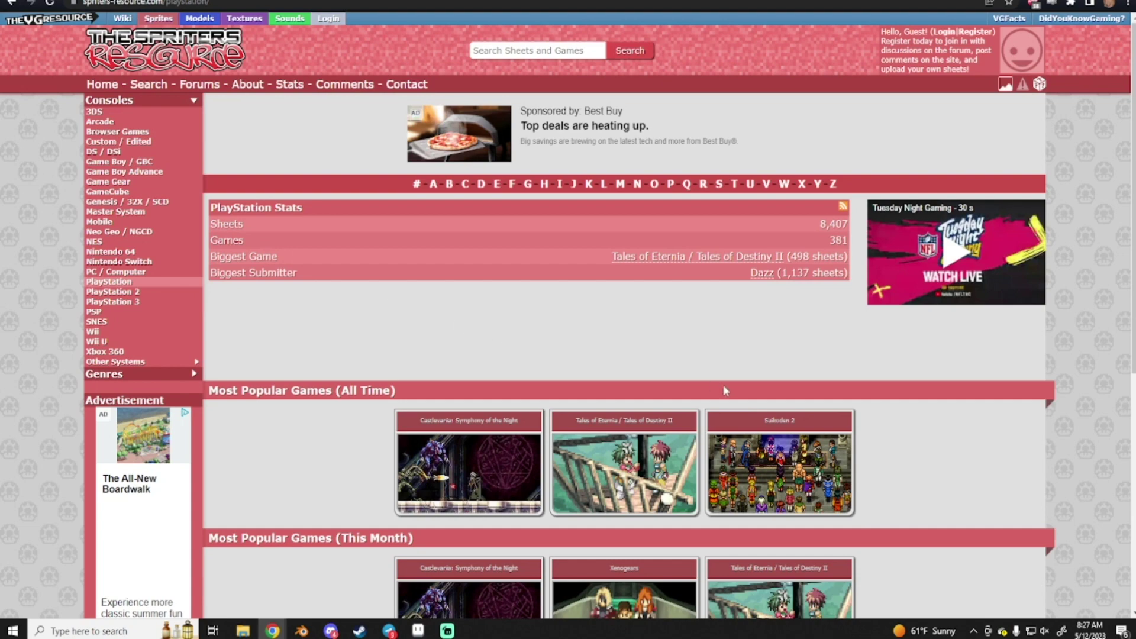
scroll(780, 477, down, 3)
scroll(390, 146, up, 3)
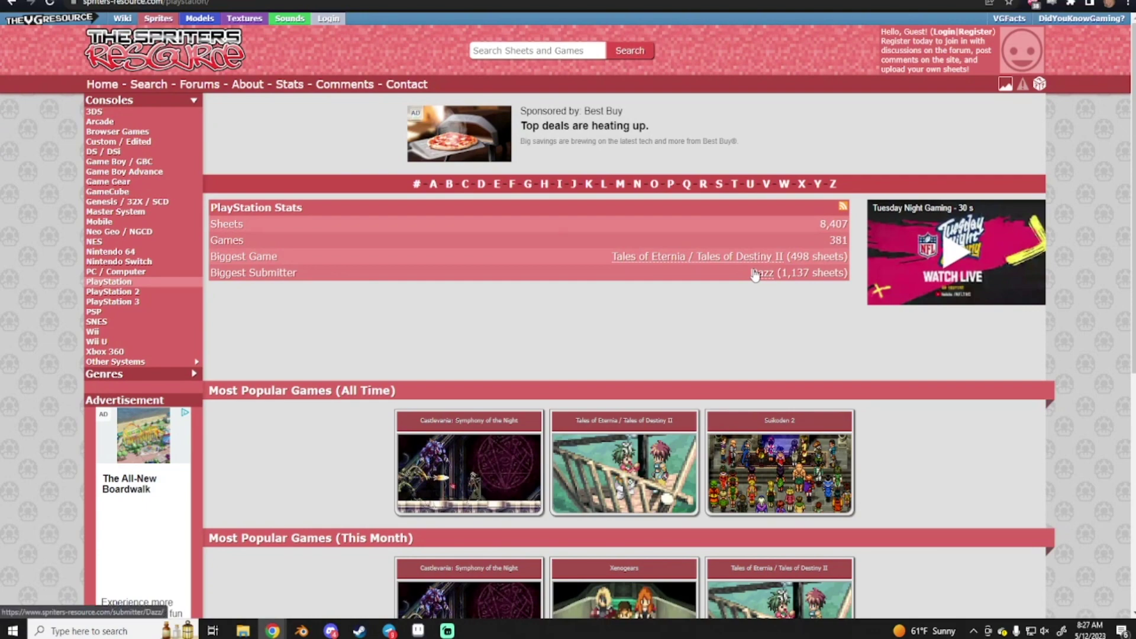
click(244, 19)
scroll(768, 314, down, 1)
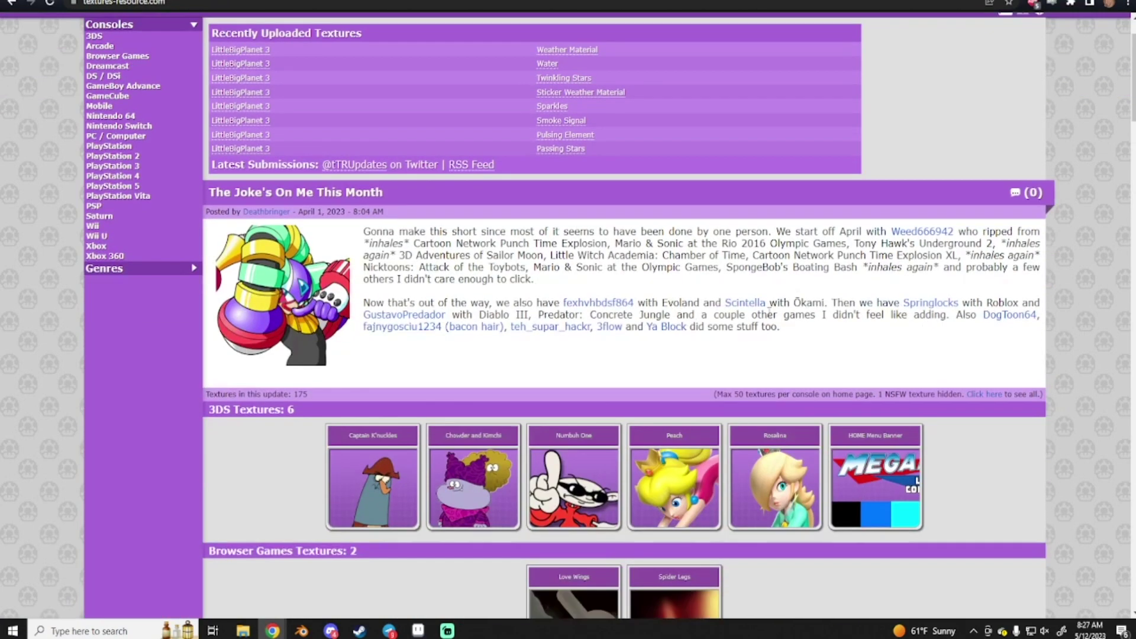
scroll(760, 470, down, 3)
click(765, 467)
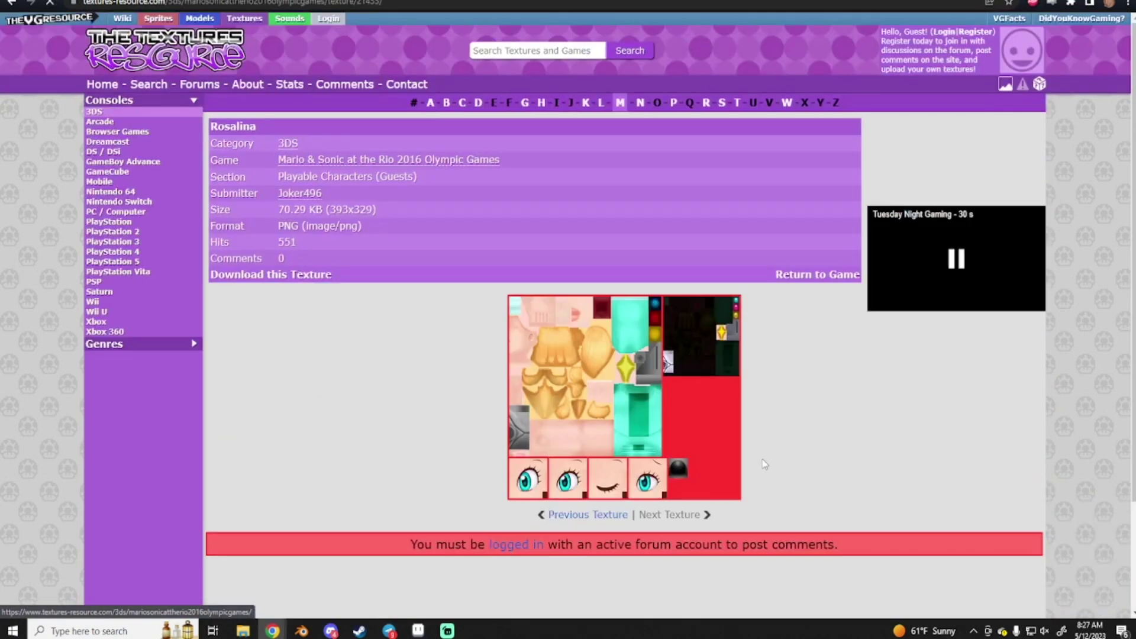
click(10, 5)
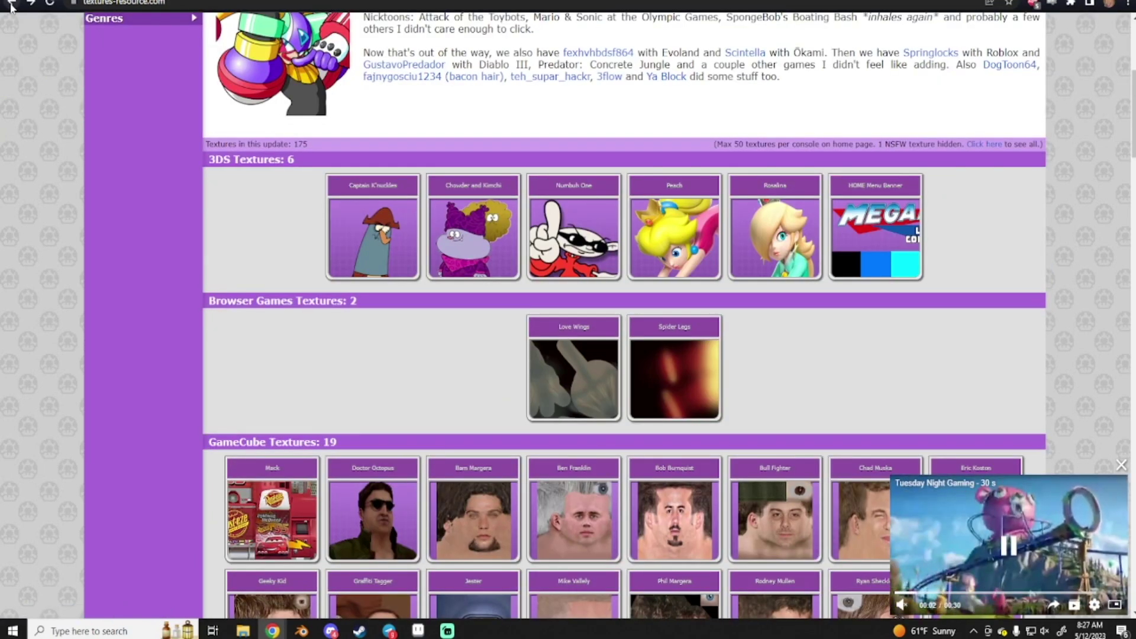
click(10, 4)
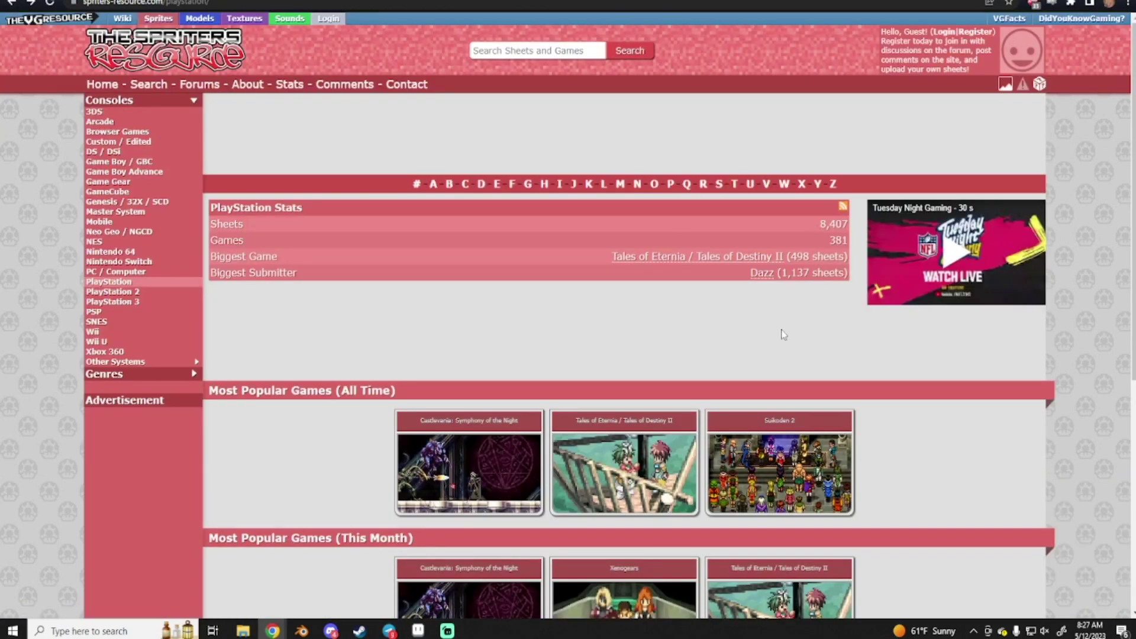
scroll(758, 462, down, 4)
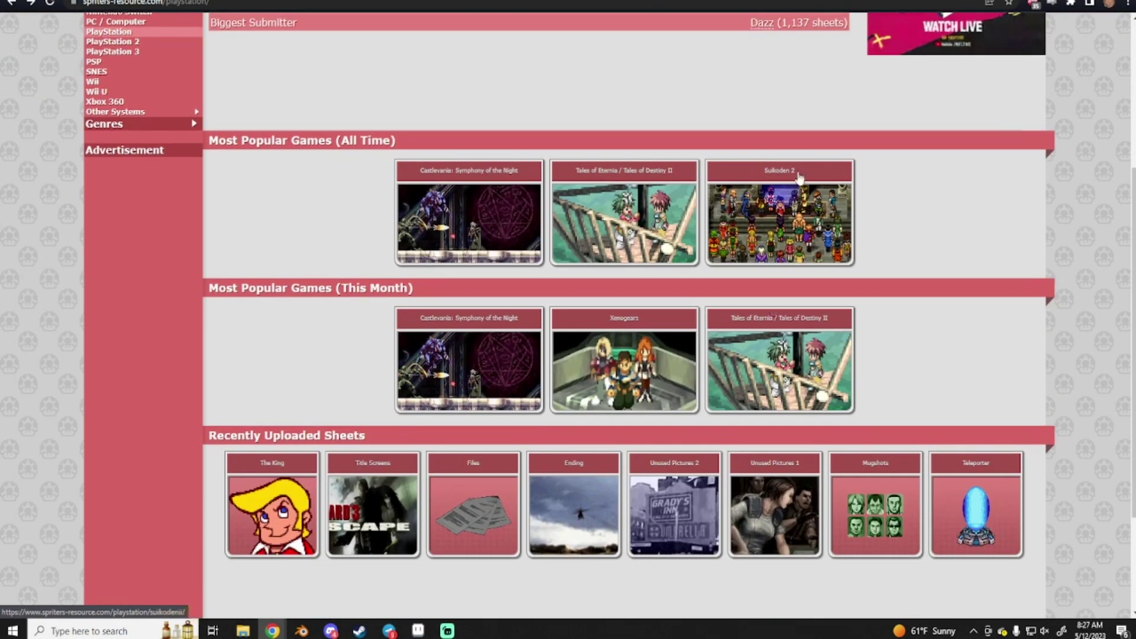
Open the Suikoden 2 page, glance at Alex's sheet, then browse the Playable Characters grid.
click(797, 242)
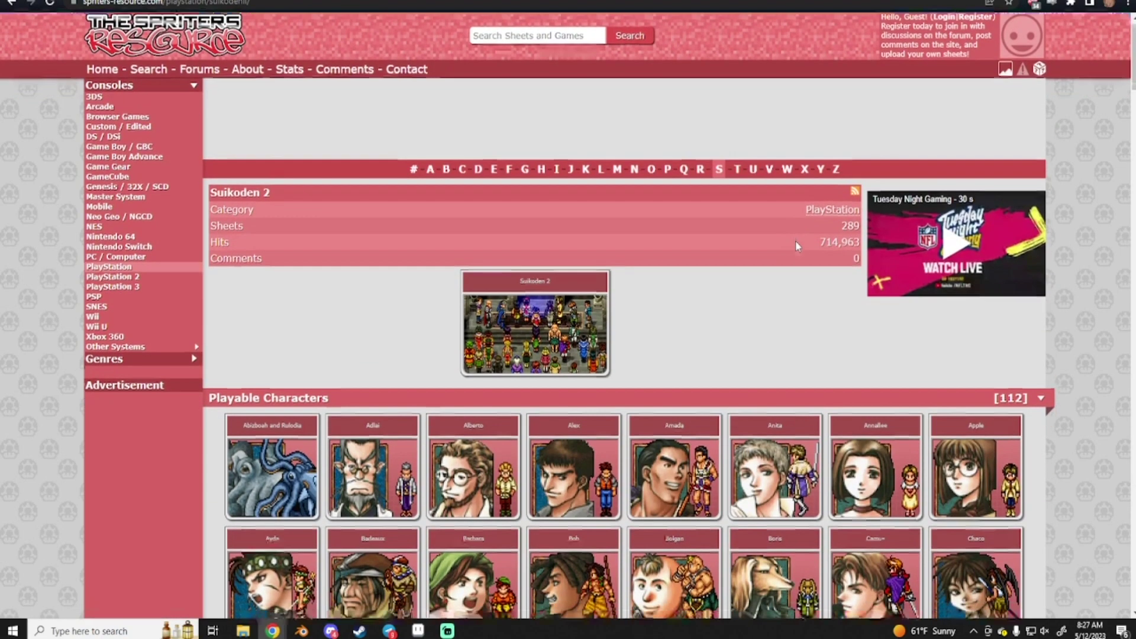
scroll(797, 246, down, 3)
click(576, 318)
key(alt+Left)
scroll(655, 309, down, 4)
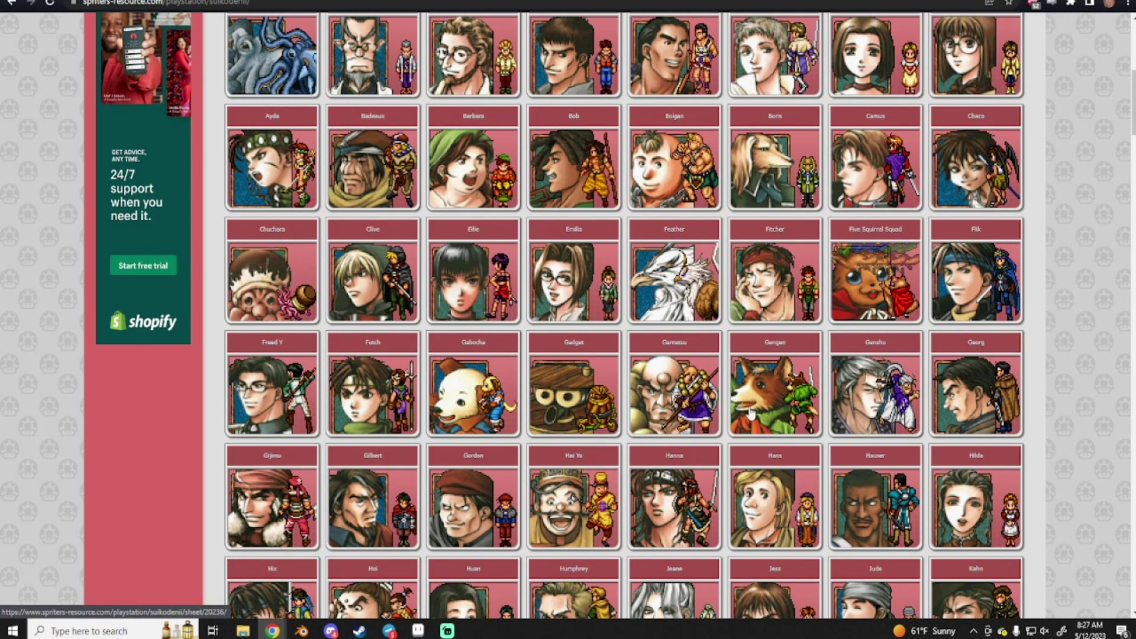
scroll(500, 402, down, 3)
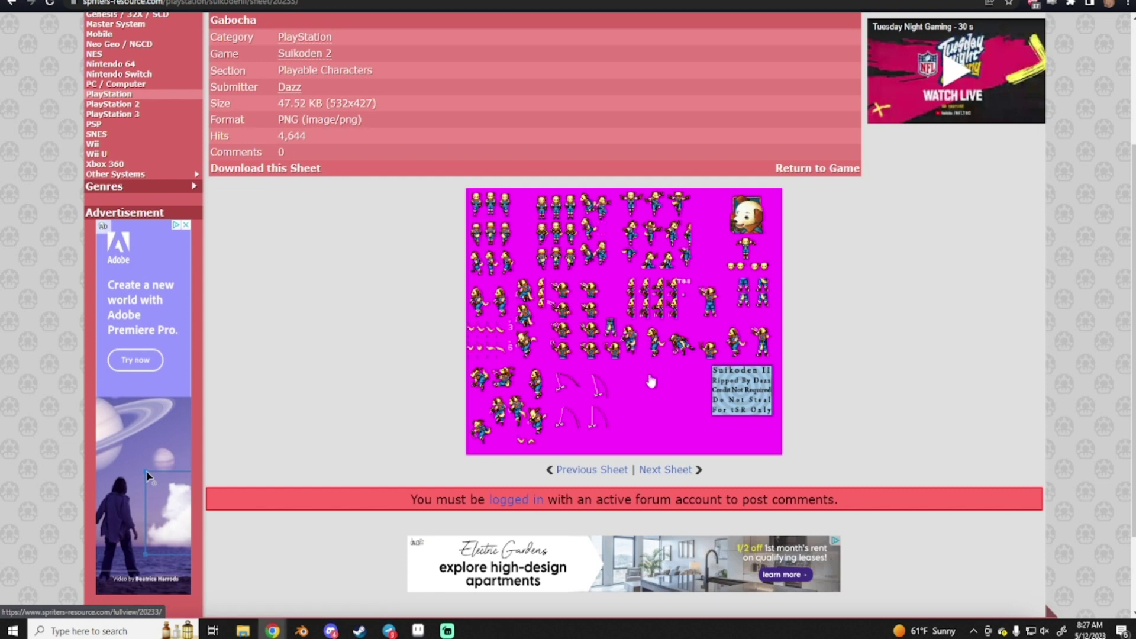
Bring Aseprite back to the Suikoden_base sheet and pan across it.
click(417, 631)
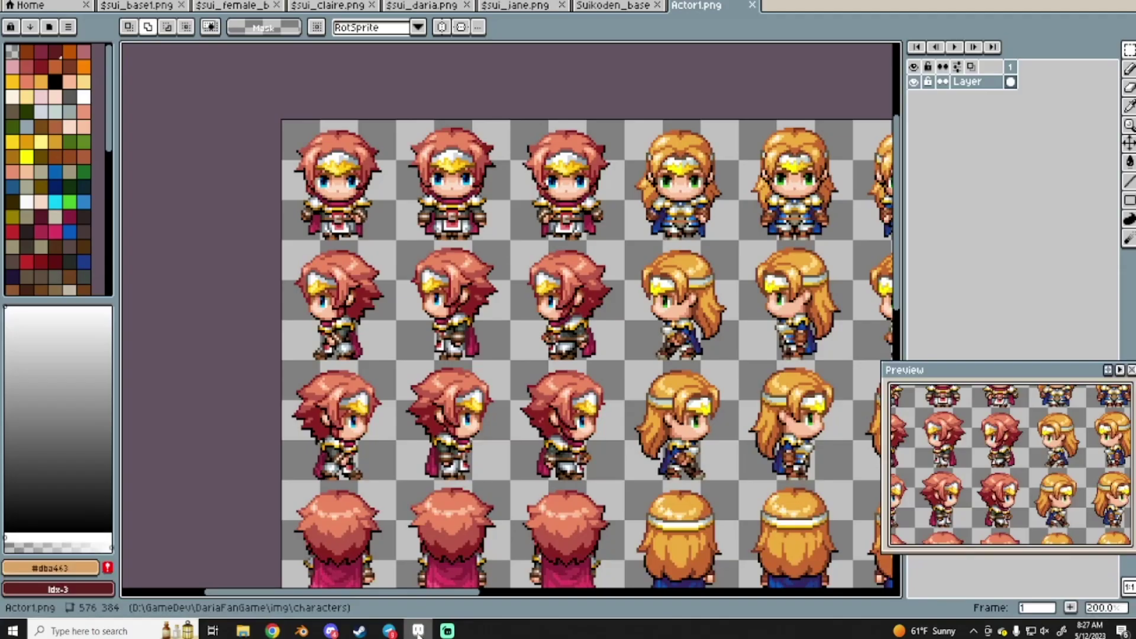
click(636, 7)
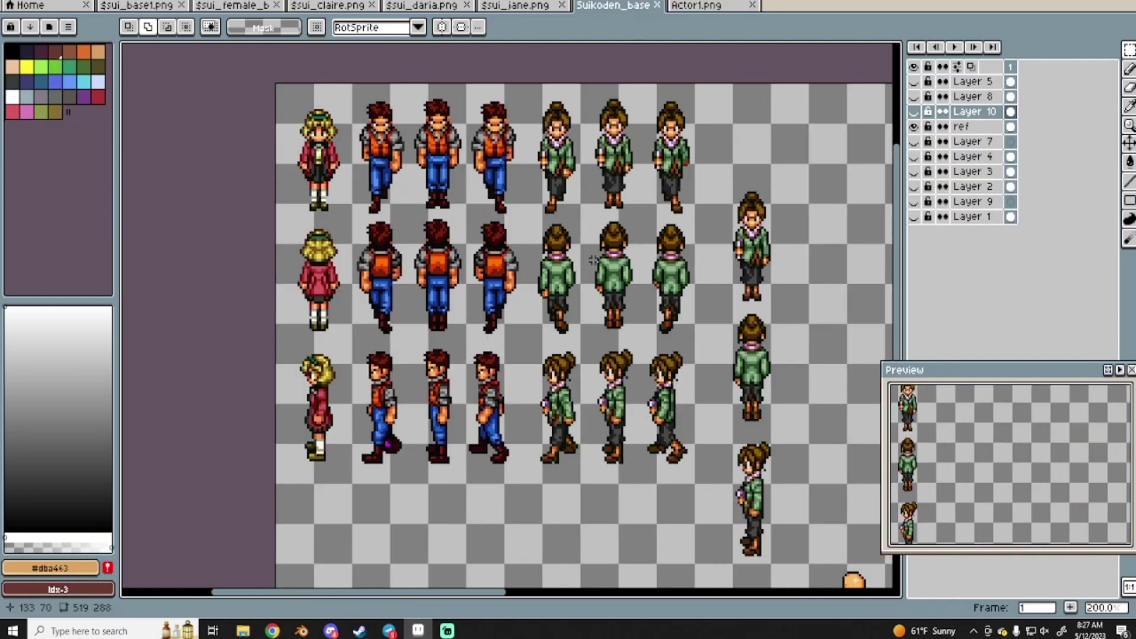
middle_drag(593, 260, 494, 272)
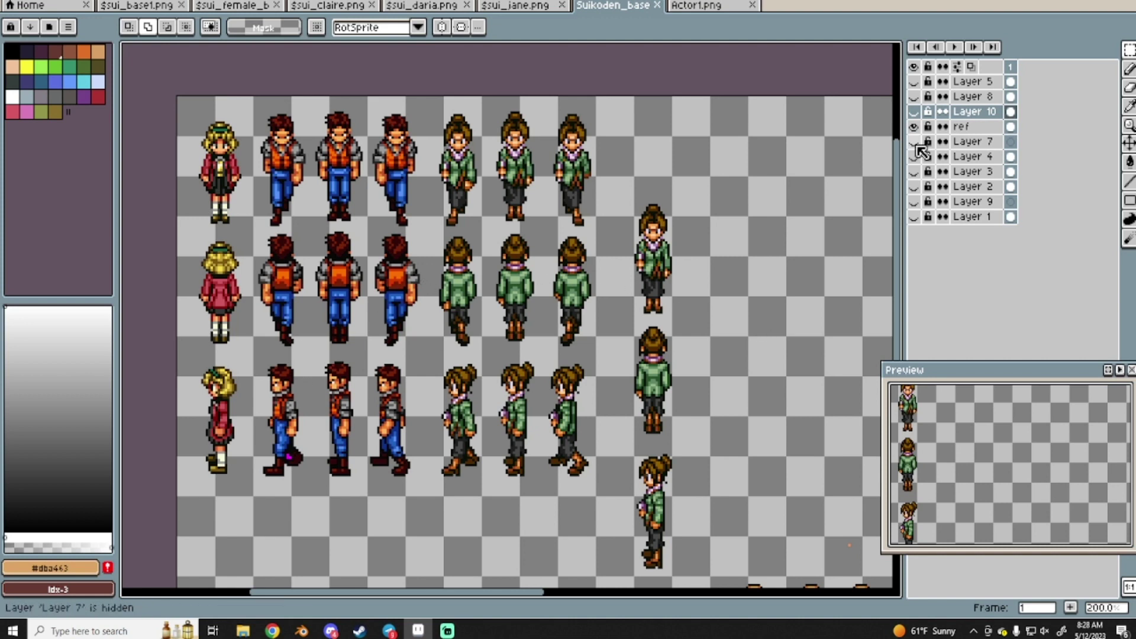
Toggle the Layer 10 eye and zoom in on the separated head, torso and leg pieces.
click(913, 111)
scroll(571, 248, right, 8)
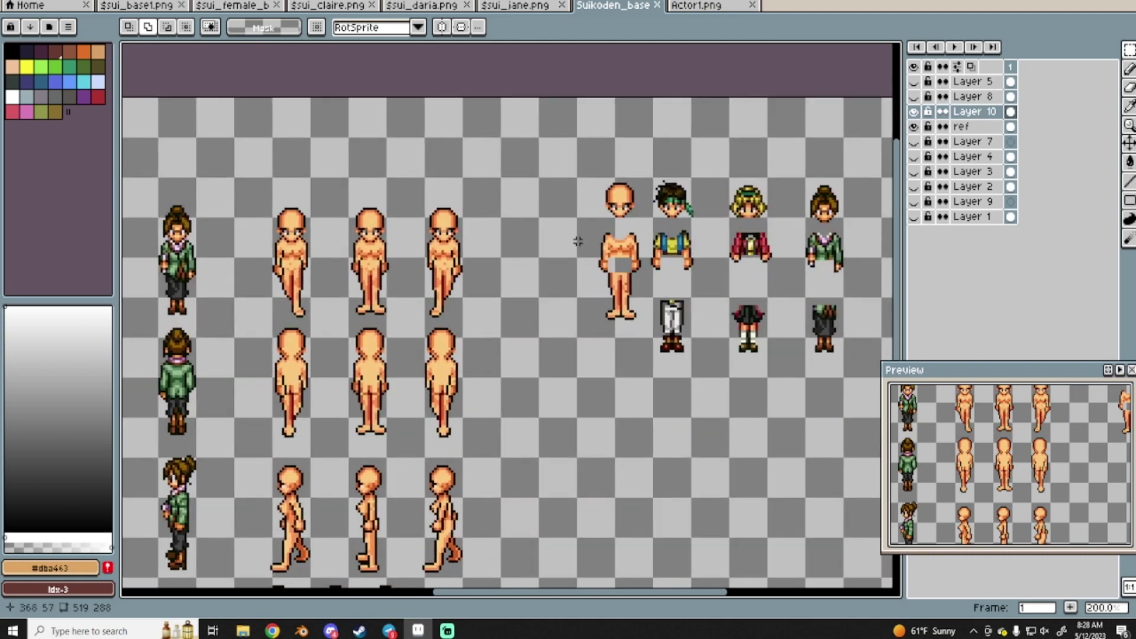
scroll(571, 247, left, 5)
scroll(571, 247, right, 5)
scroll(591, 255, up, 1)
ctrl+scroll(605, 261, up, 1)
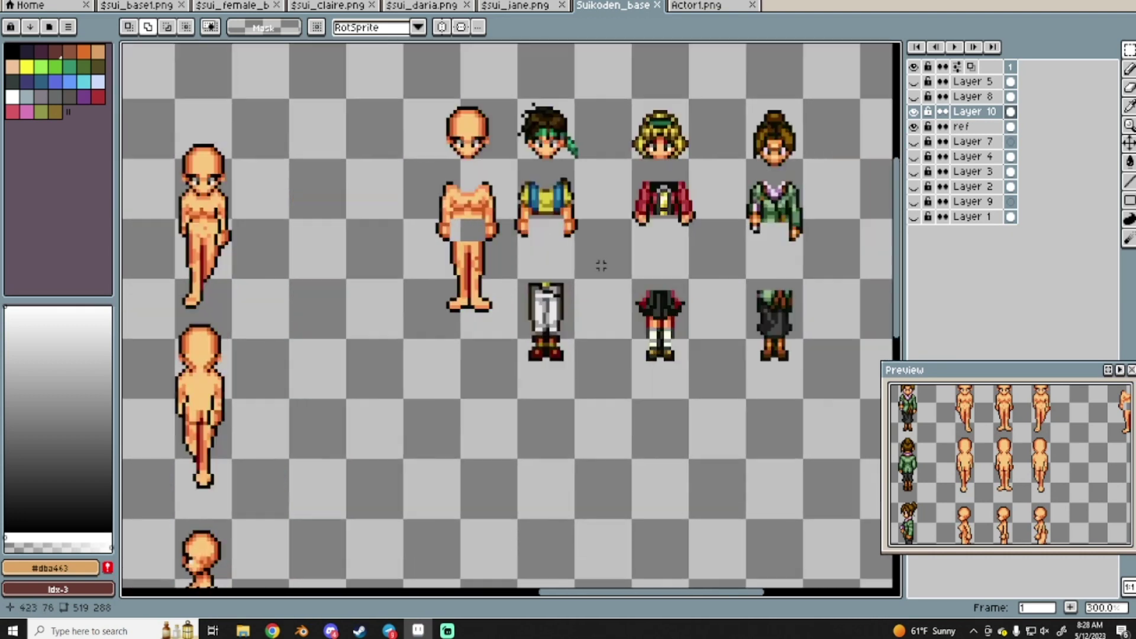
middle_drag(580, 187, 528, 241)
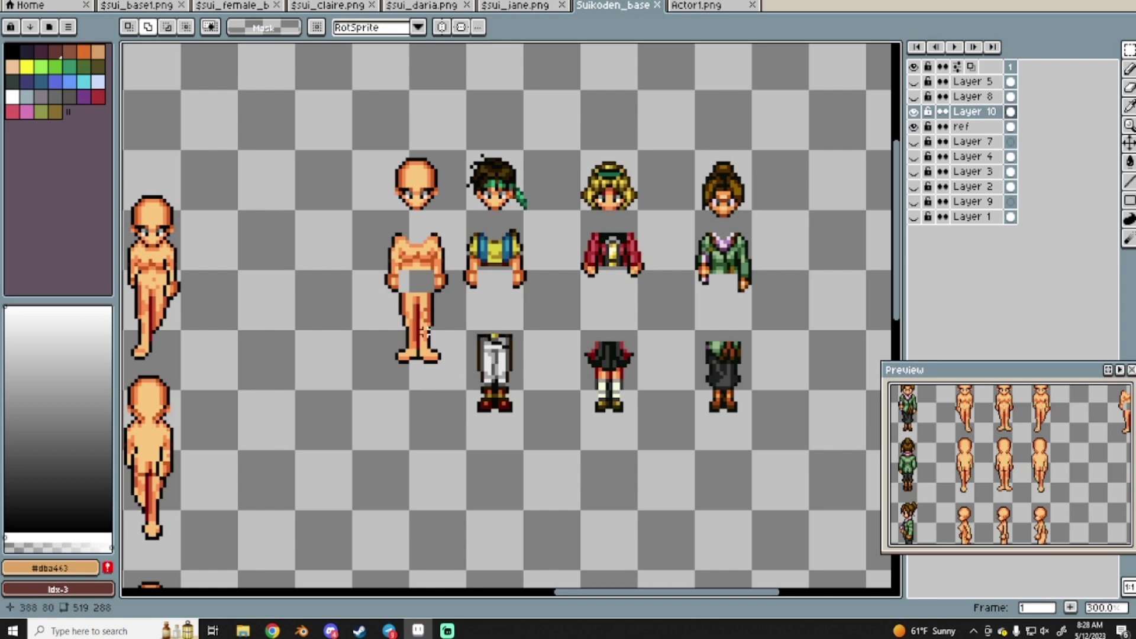
scroll(457, 305, up, 4)
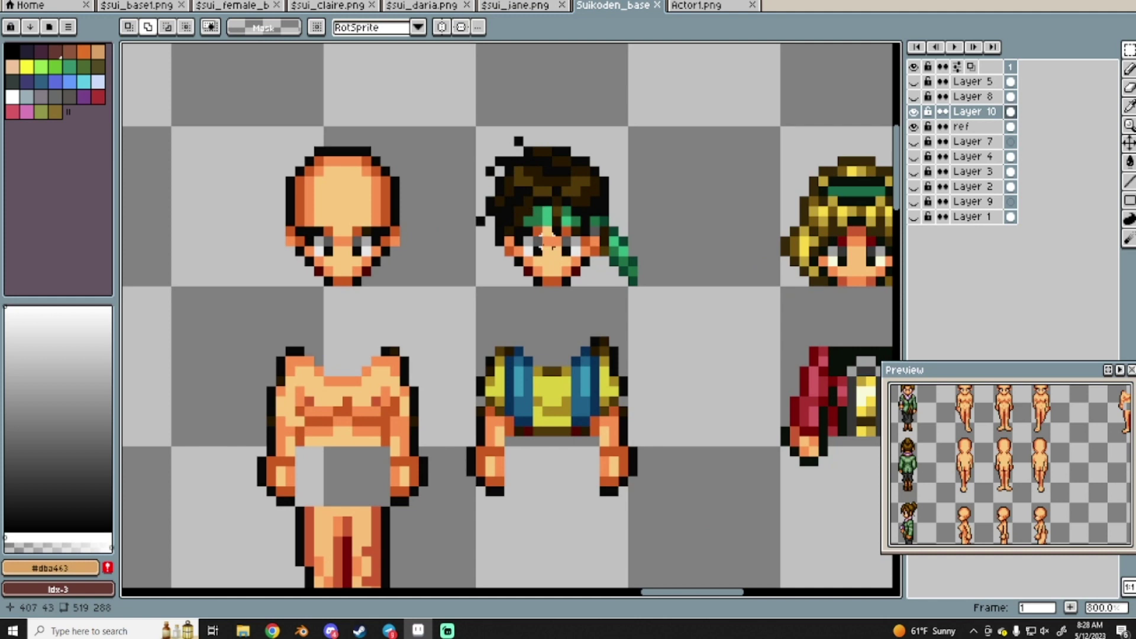
key(b)
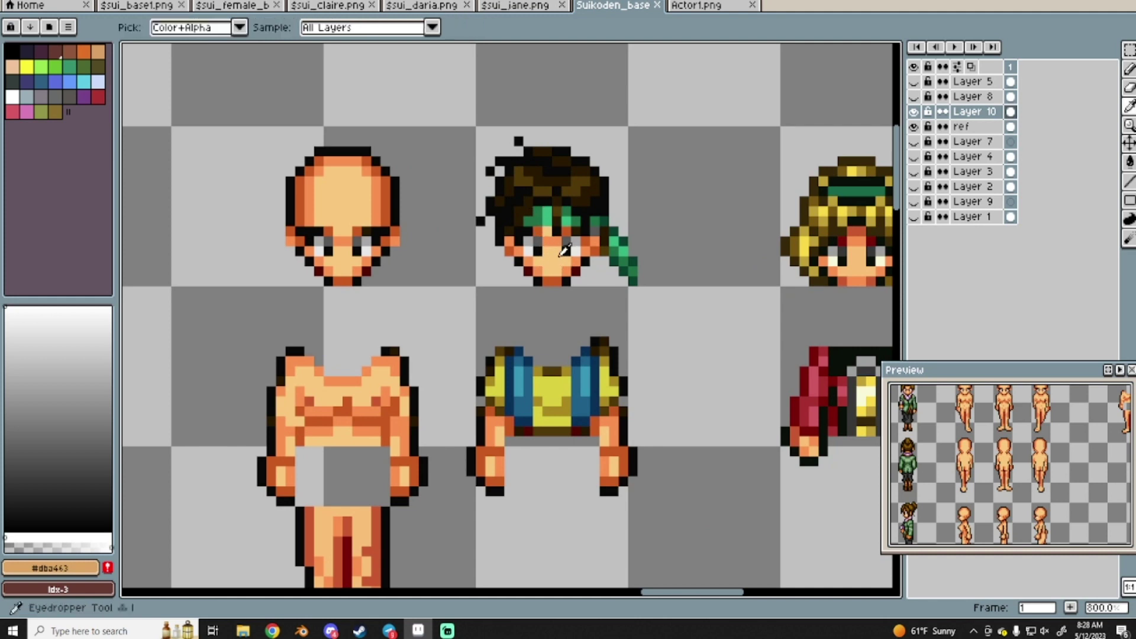
alt+click(553, 251)
click(519, 207)
mouse_move(520, 209)
mouse_down()
mouse_move(582, 218)
mouse_move(539, 188)
mouse_move(526, 193)
mouse_move(576, 201)
mouse_move(534, 182)
mouse_move(562, 171)
mouse_up()
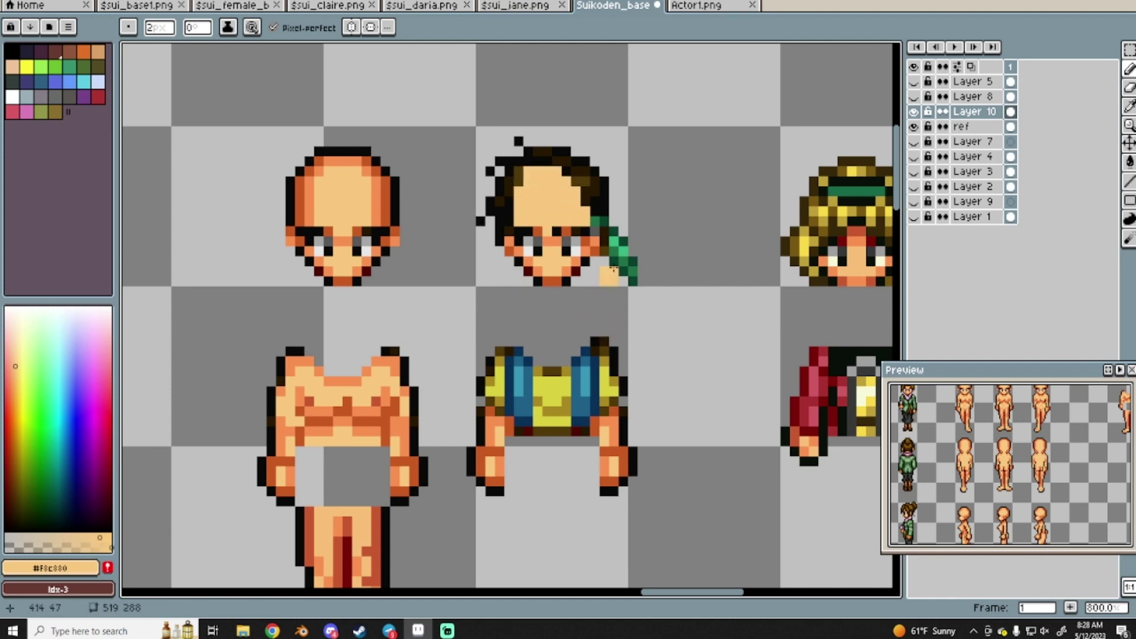
key(e)
drag(612, 235, 618, 287)
click(613, 230)
drag(616, 245, 627, 324)
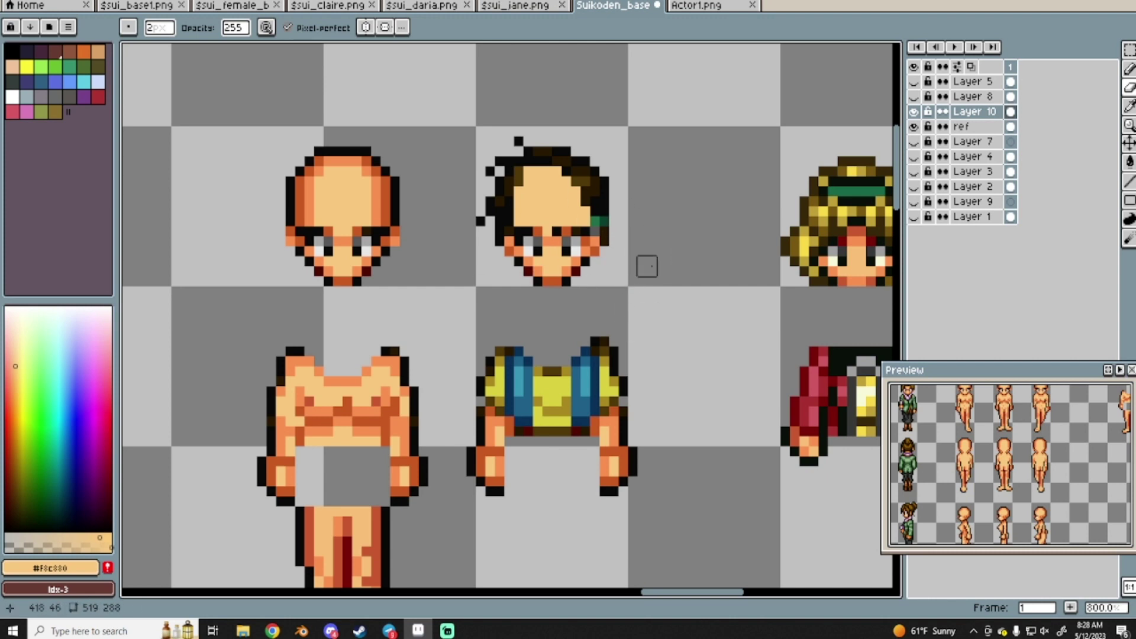
key(m)
key(ctrl+z)
key(ctrl+z)
key(ctrl+z)
key(ctrl+z)
key(b)
key(ctrl+y)
key(ctrl+z)
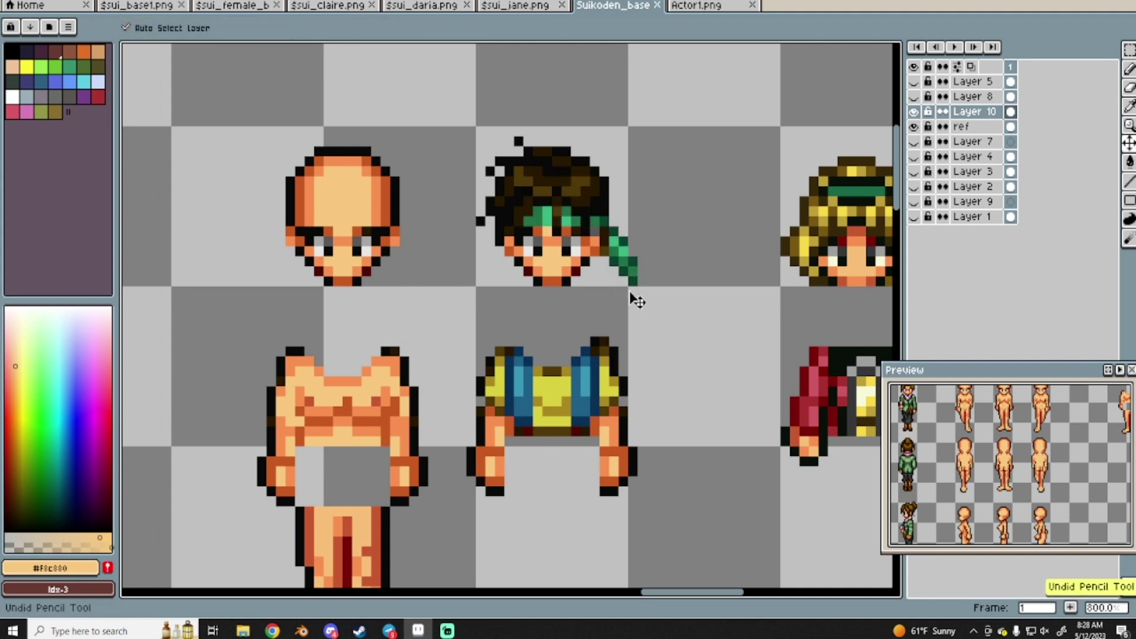
scroll(629, 288, down, 3)
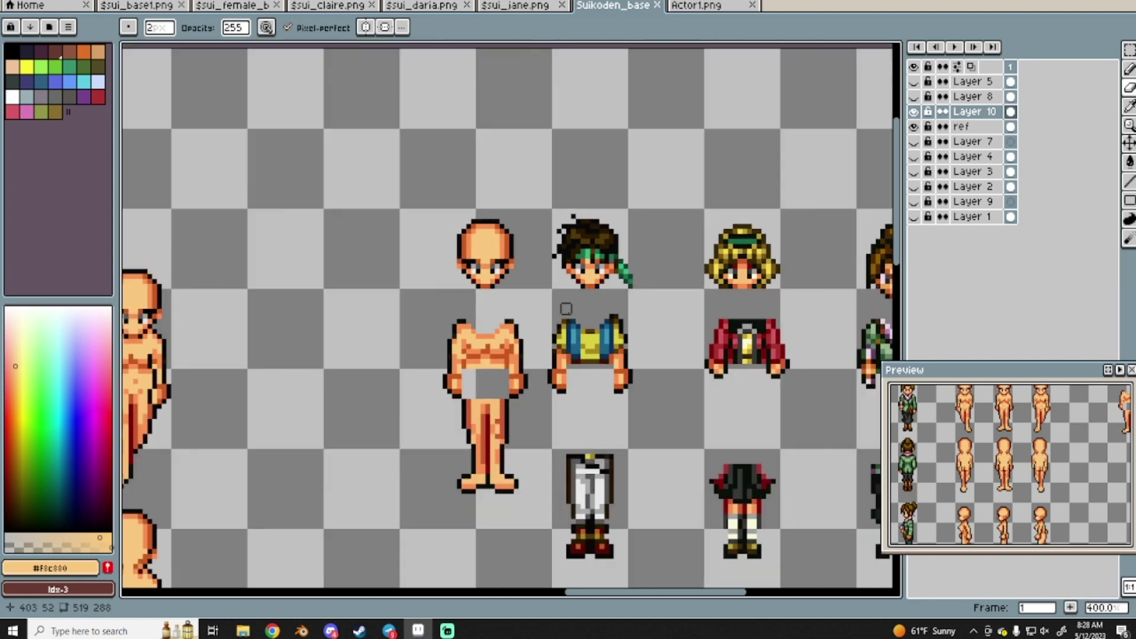
middle_drag(566, 310, 671, 221)
scroll(423, 266, down, 1)
middle_drag(420, 269, 698, 178)
Look over the $sui_base1.png, $sui_female_base.png and $sui_daria.png sheets.
click(136, 5)
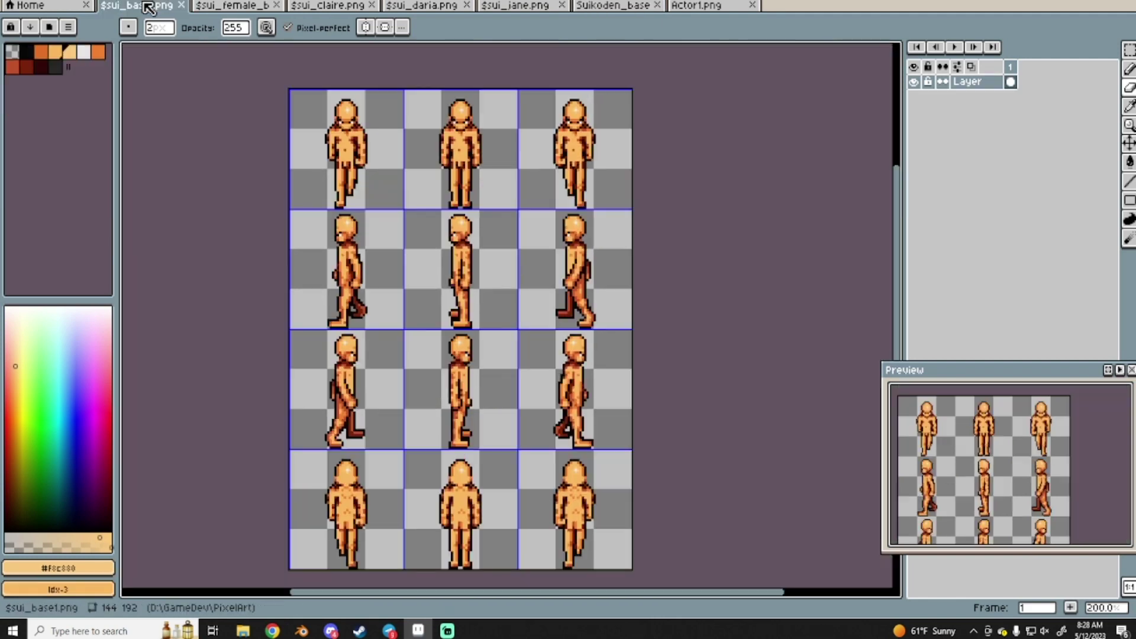
click(234, 6)
scroll(586, 249, up, 1)
middle_drag(604, 312, 573, 170)
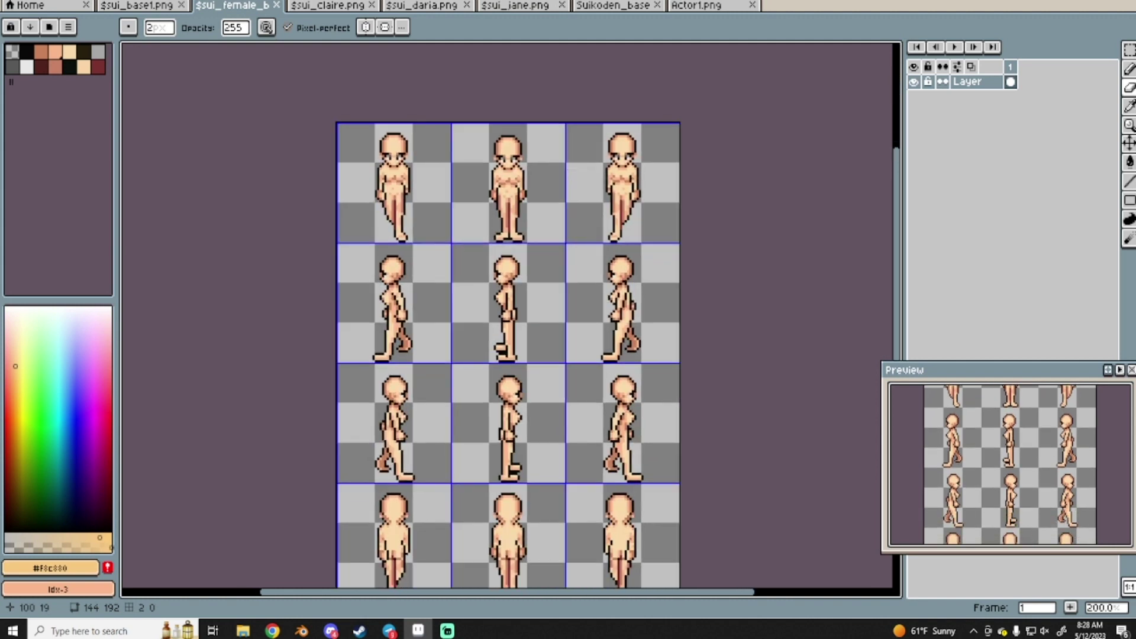
click(423, 6)
middle_drag(589, 315, 587, 195)
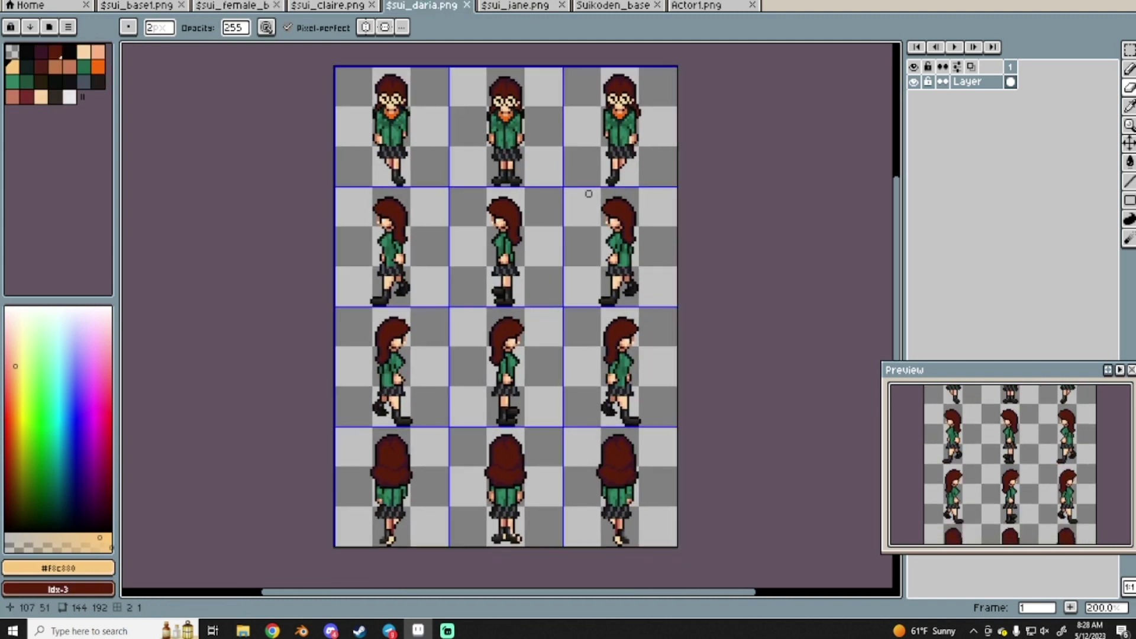
Zoom in on the Jane sheet, check Daria again, then return to $sui_base1.png.
click(516, 6)
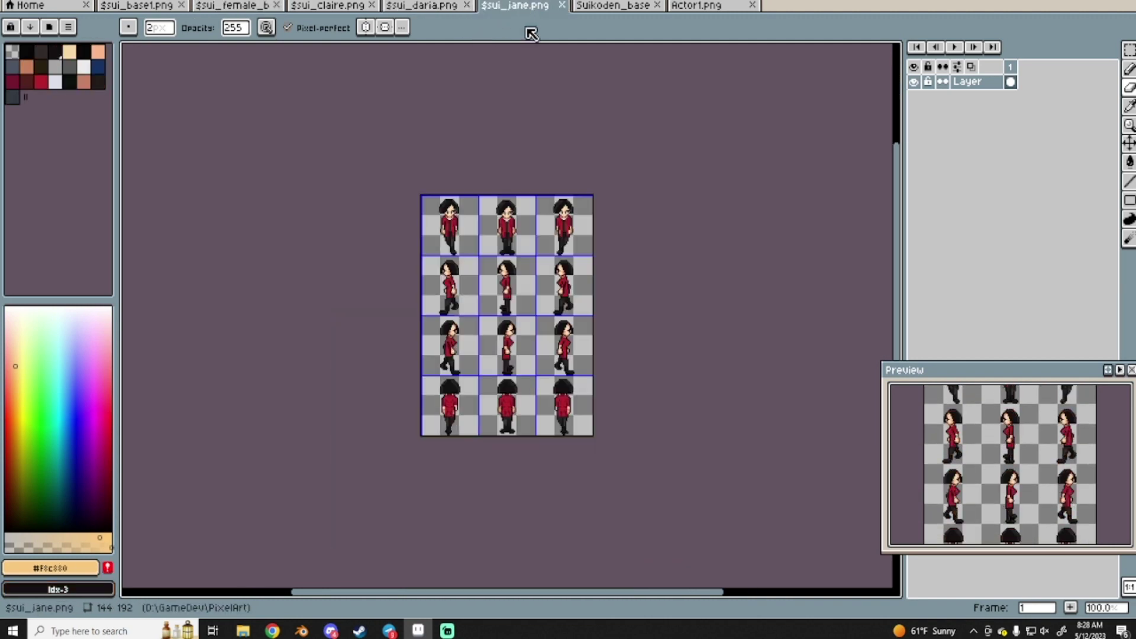
scroll(537, 249, up, 1)
middle_drag(636, 308, 649, 245)
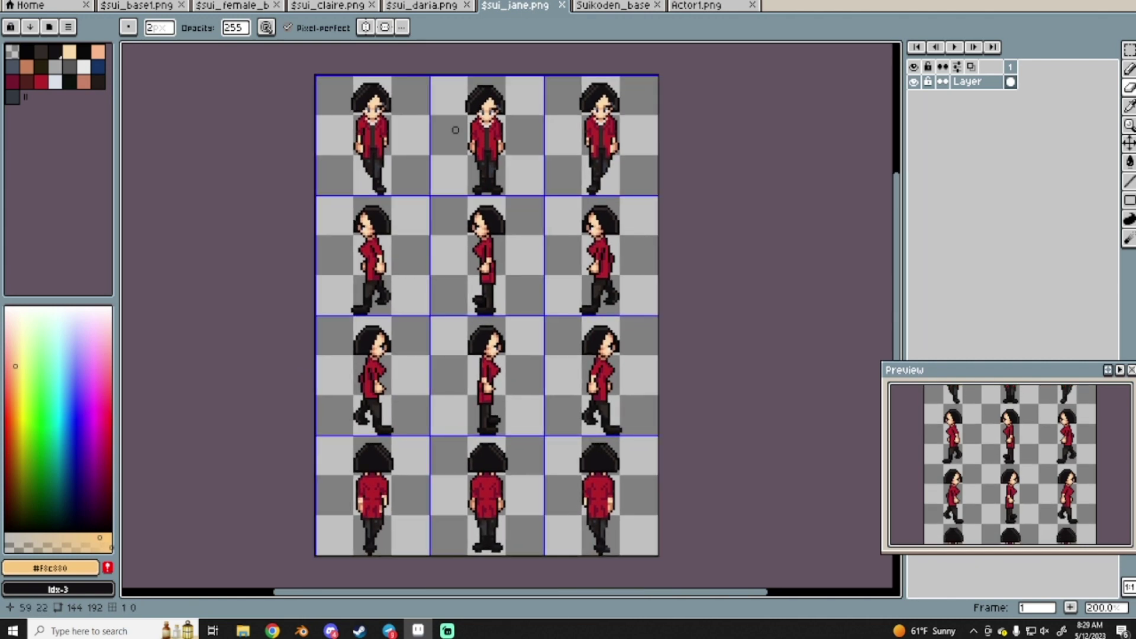
click(430, 6)
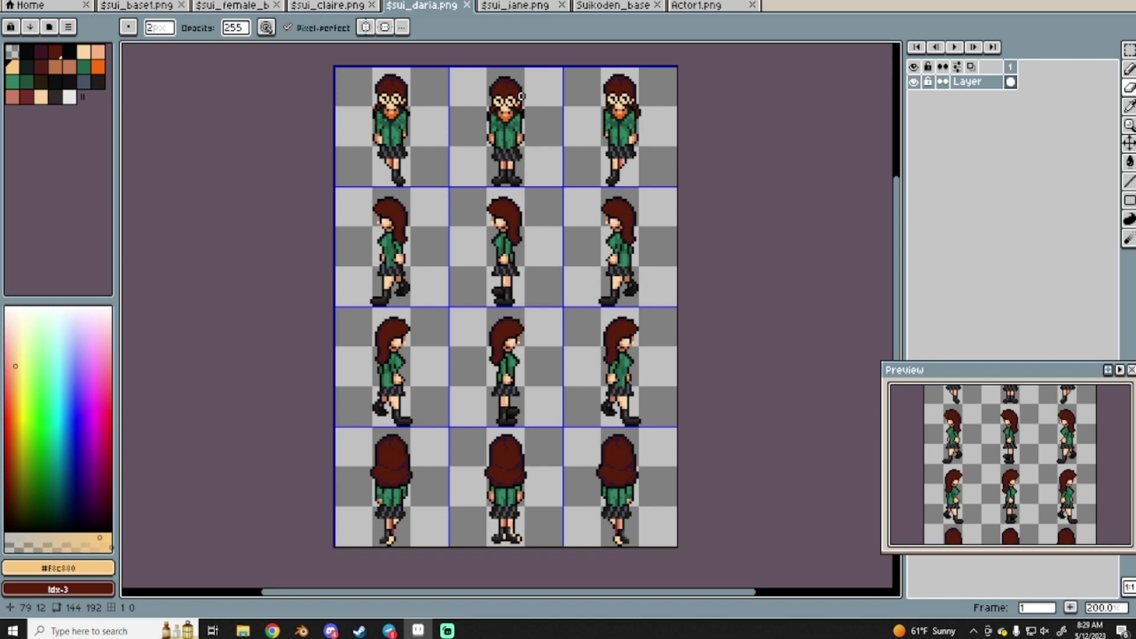
click(136, 6)
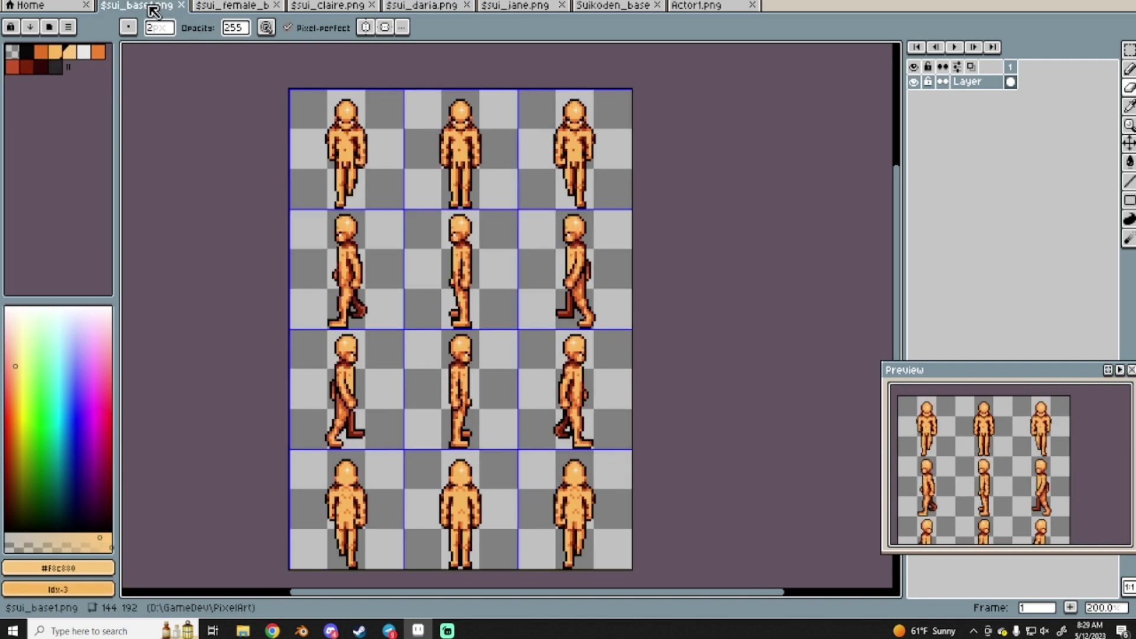
Load the a1 preset palette onto $sui_base1.png, replacing the skin-tone palette.
scroll(442, 237, up, 1)
scroll(442, 237, up, 3)
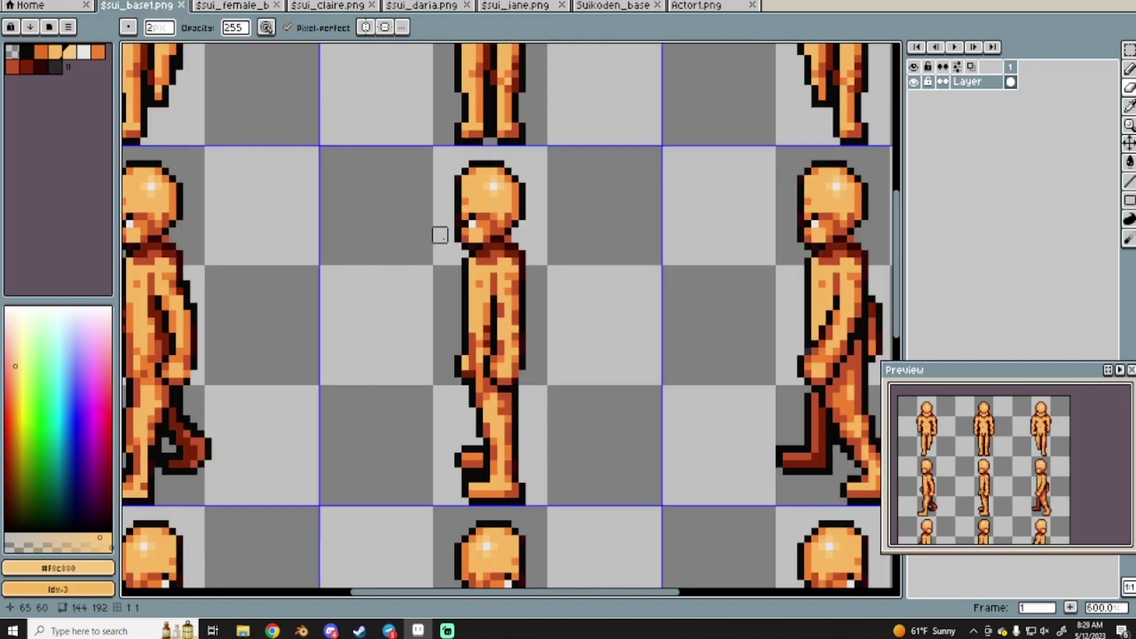
click(49, 27)
click(87, 107)
click(95, 89)
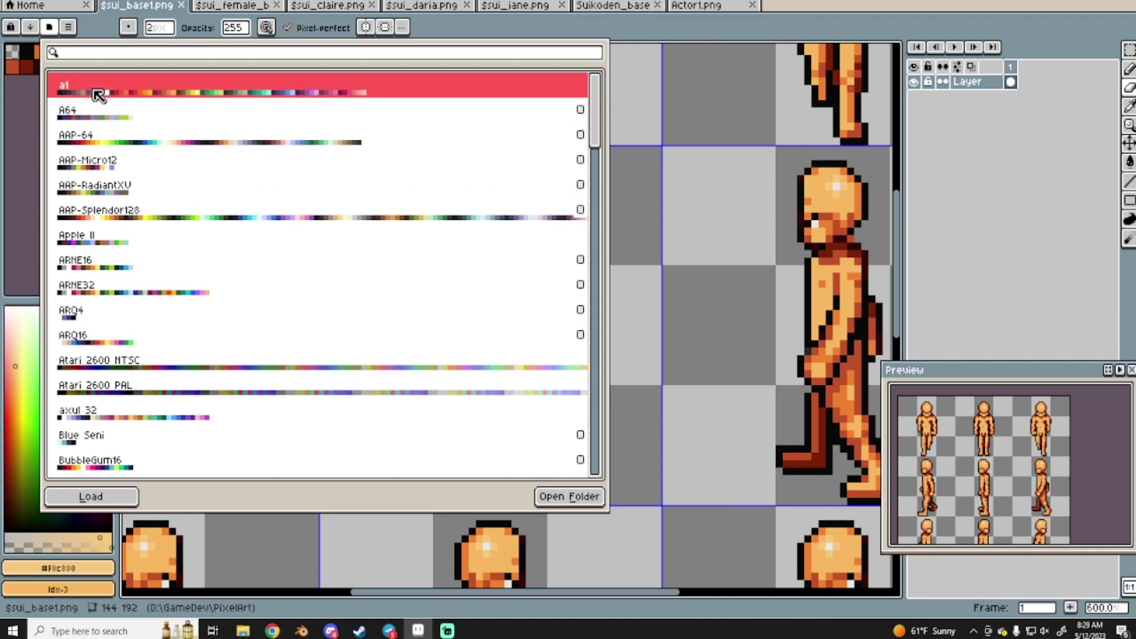
click(109, 496)
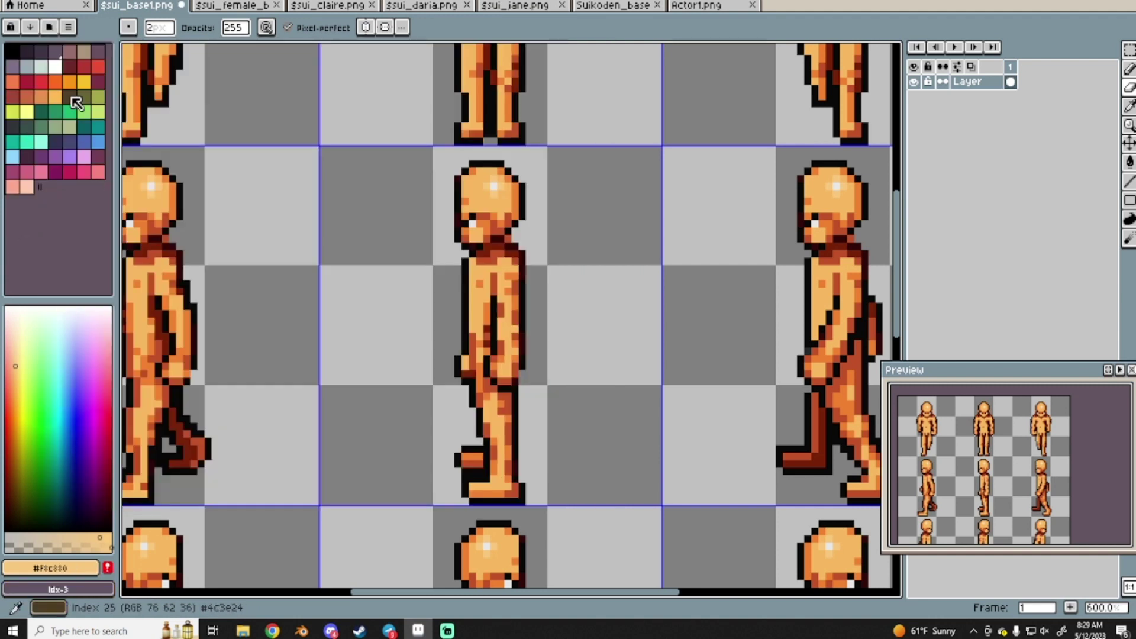
middle_drag(426, 279, 522, 323)
scroll(541, 349, up, 5)
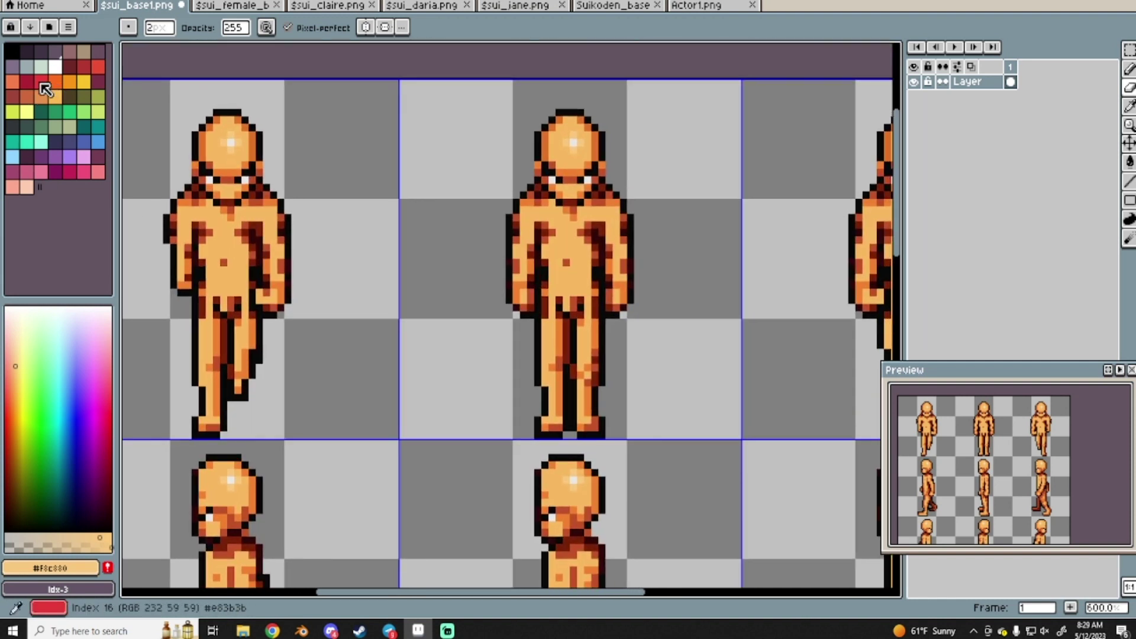
Widen the briefs' waistband and recolour the left edge and crotch in darker blues.
click(27, 82)
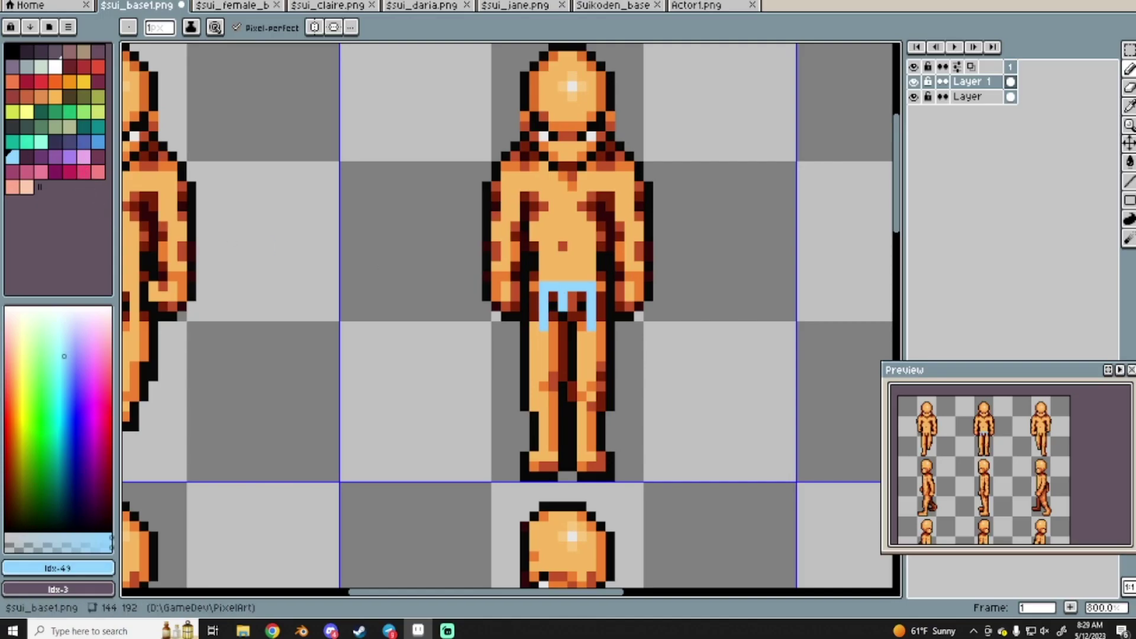
click(98, 142)
drag(599, 286, 535, 286)
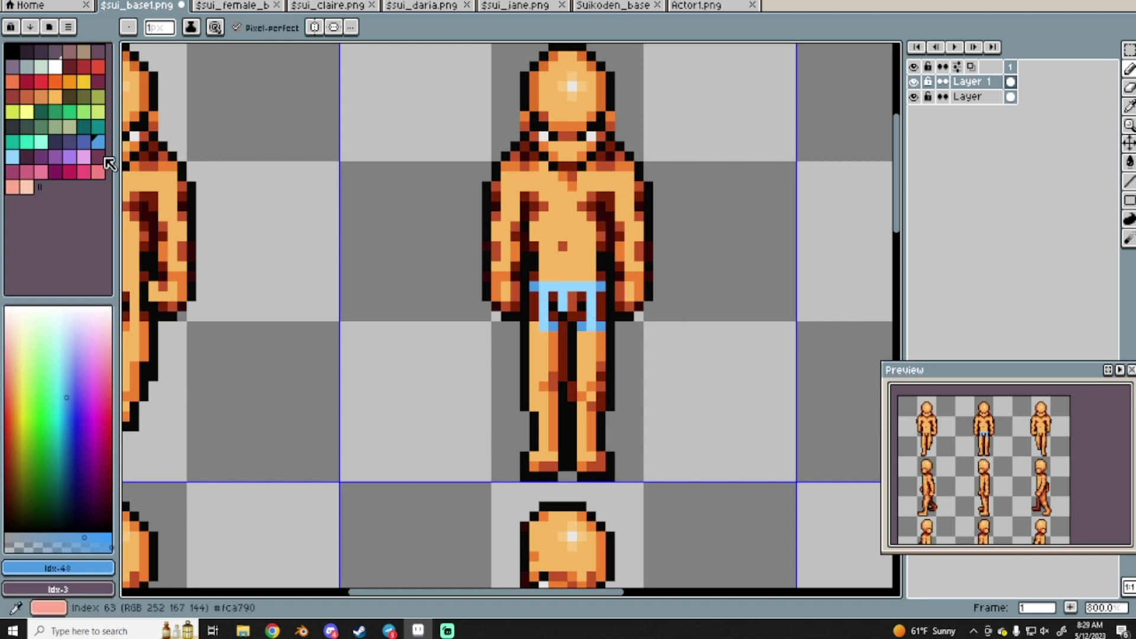
click(84, 145)
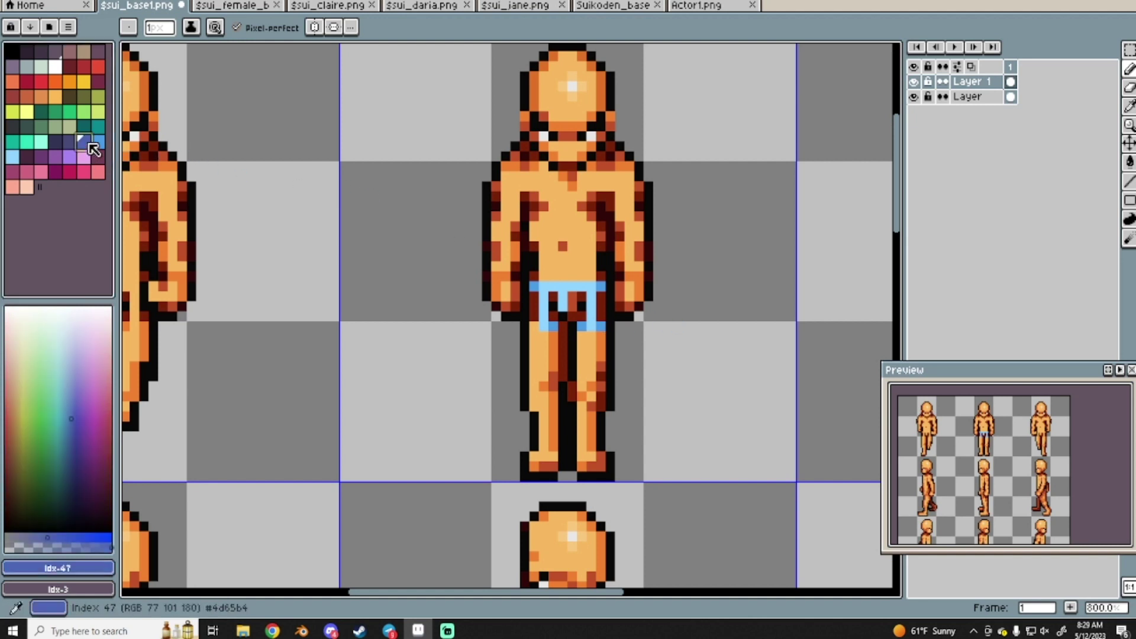
click(536, 311)
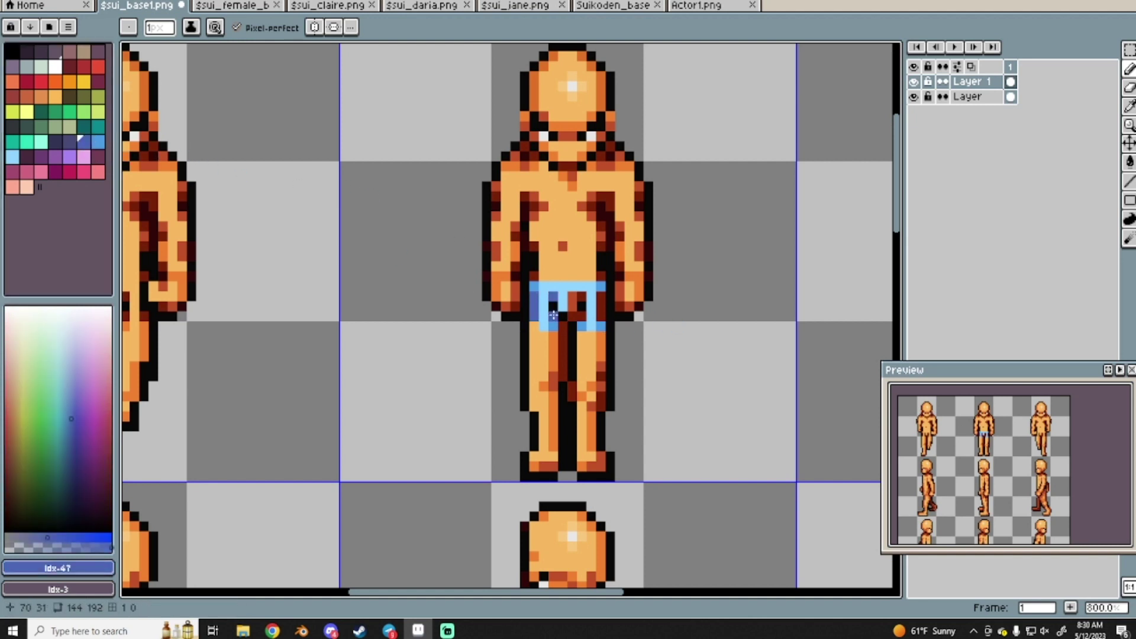
drag(571, 317, 582, 307)
click(582, 299)
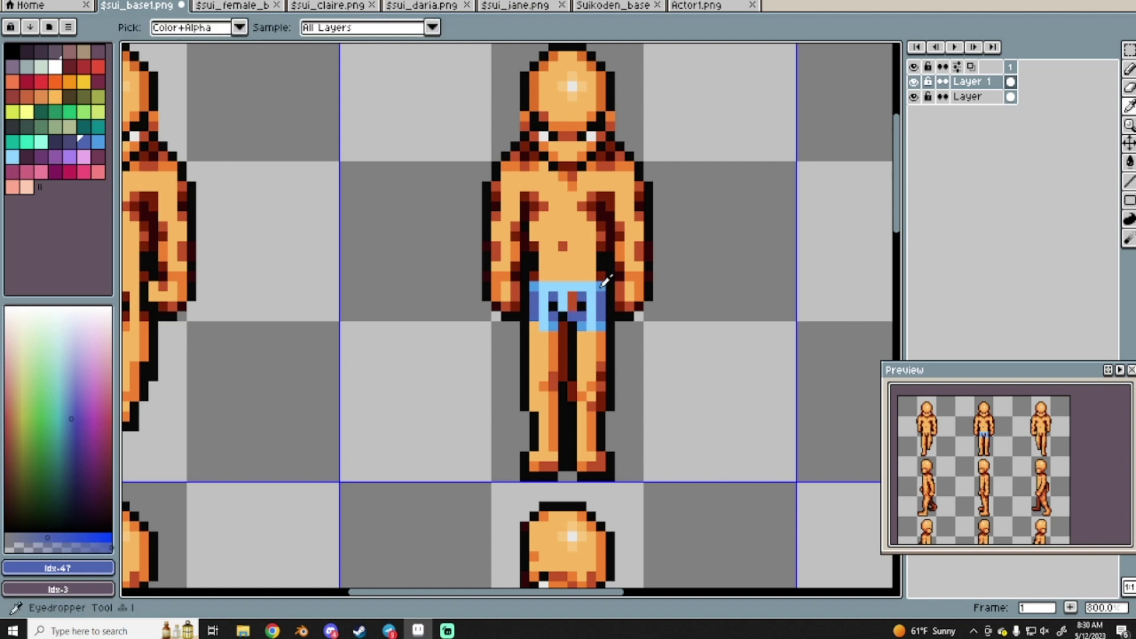
Fill the last red pixel with mid blue, then toggle the briefs layer to compare.
alt+click(602, 287)
click(572, 306)
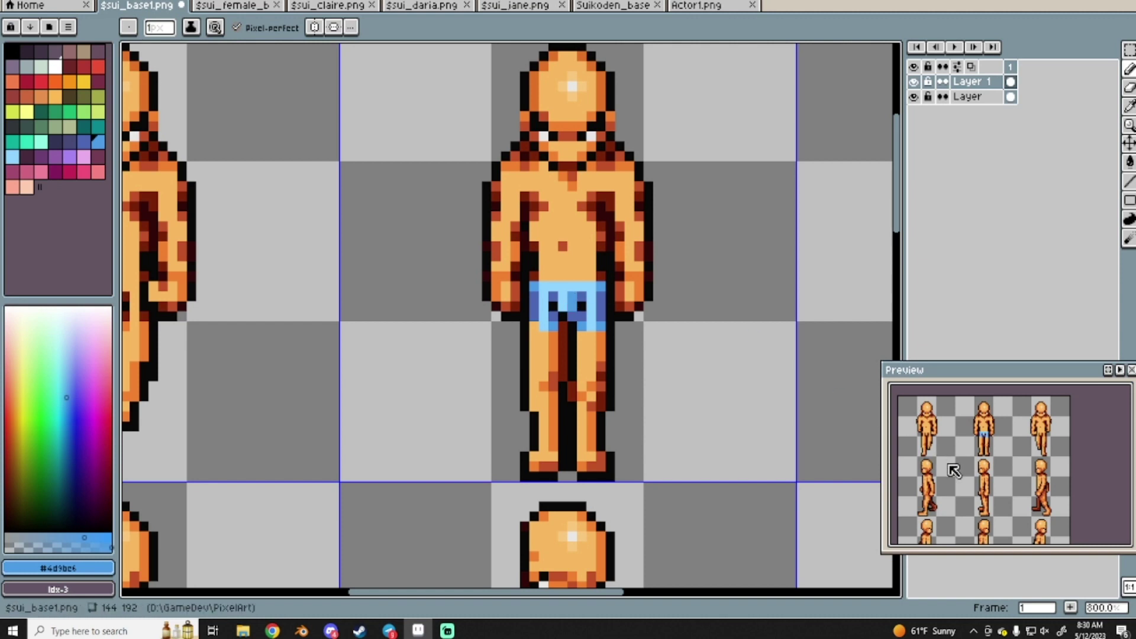
scroll(679, 222, down, 2)
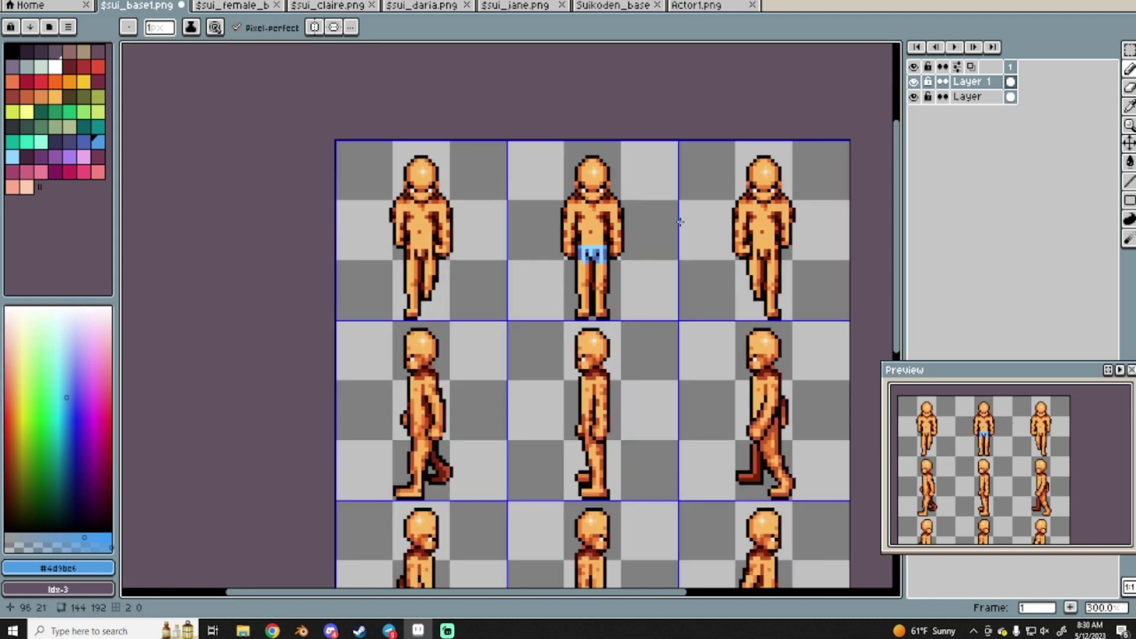
scroll(611, 256, up, 4)
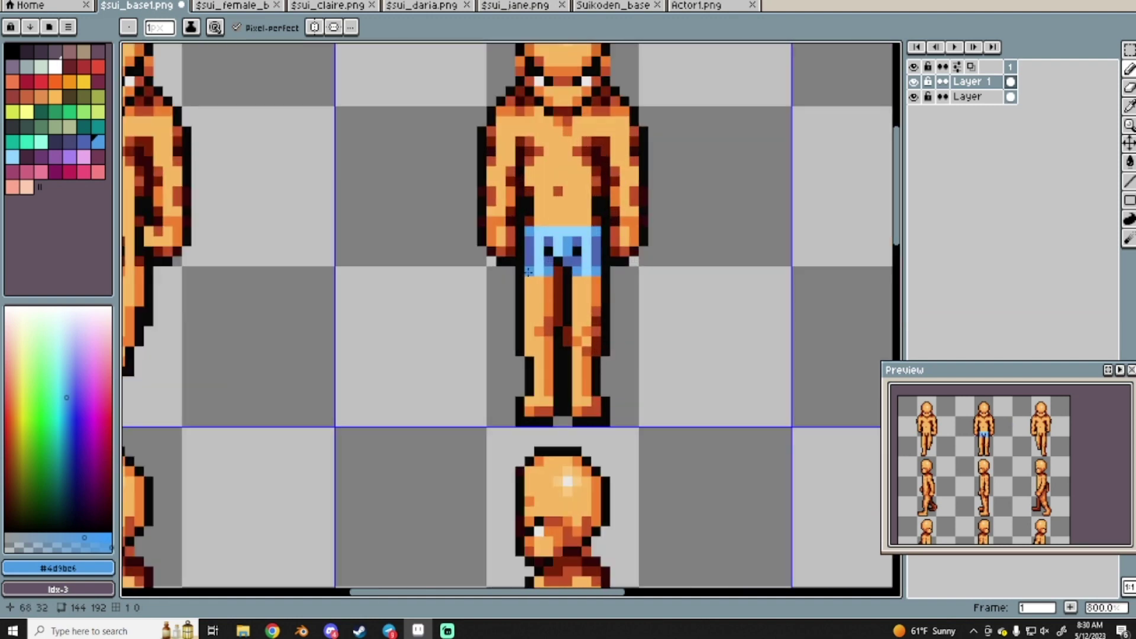
alt+click(528, 271)
scroll(714, 235, down, 2)
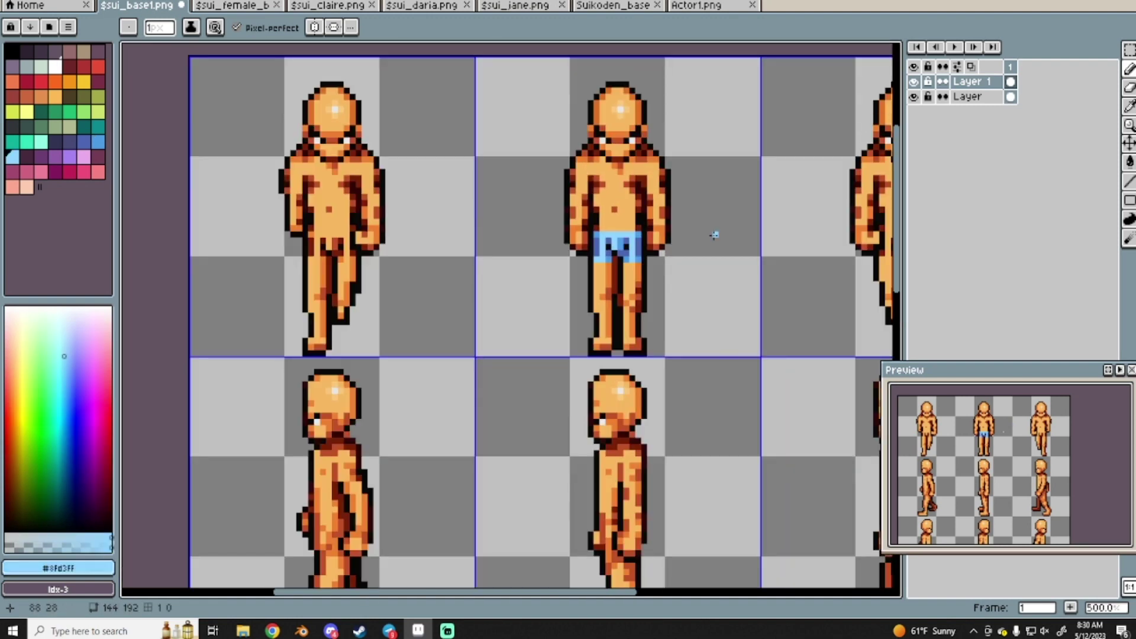
click(716, 166)
click(915, 84)
click(915, 83)
click(915, 84)
click(915, 84)
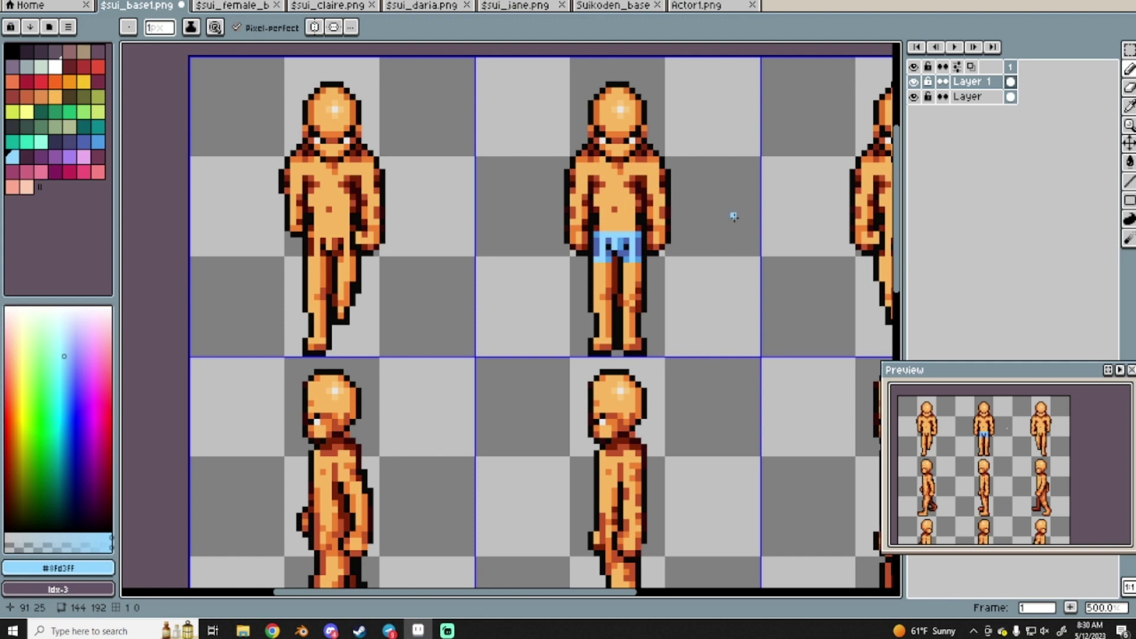
Pan around the Suikoden_base sheet to view its clothed characters and bare base bodies.
click(699, 7)
click(642, 7)
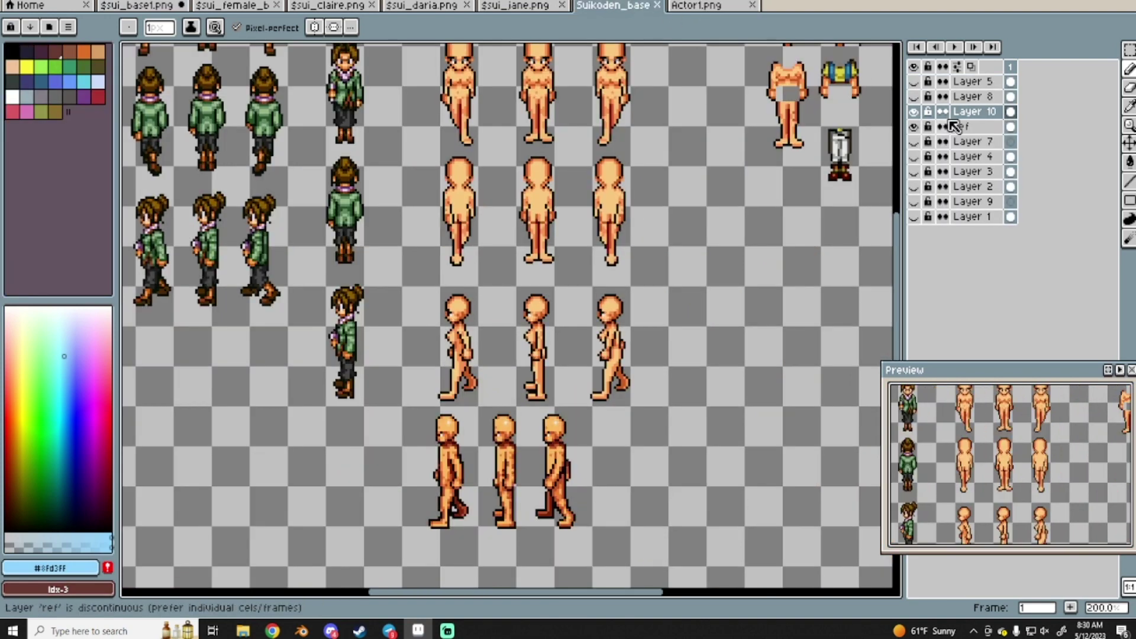
middle_drag(513, 113, 761, 246)
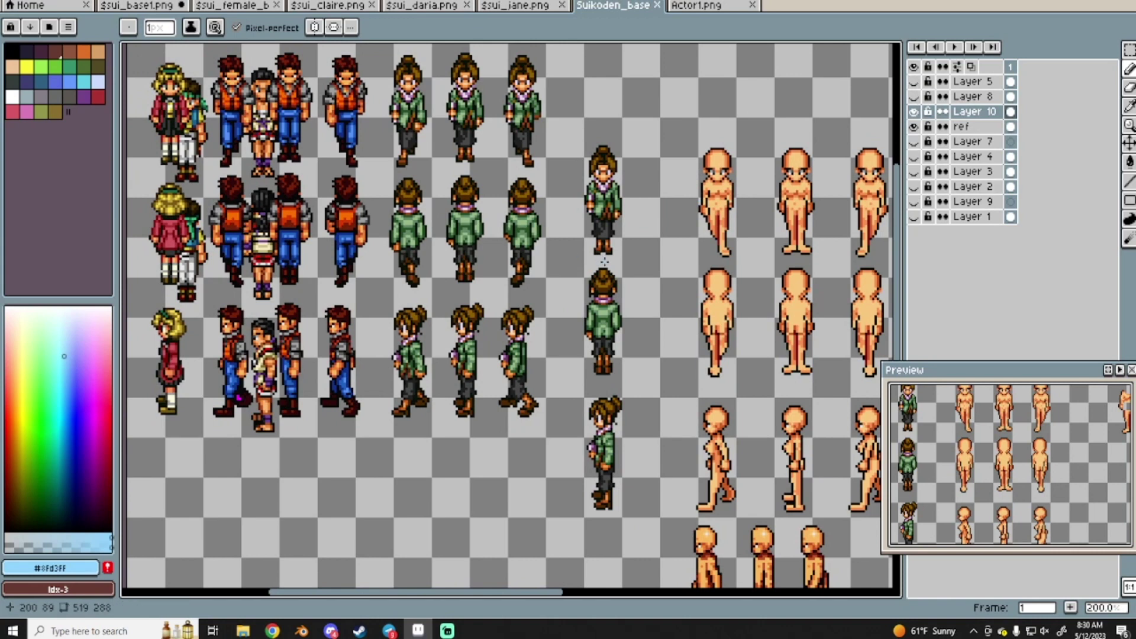
middle_drag(602, 262, 361, 247)
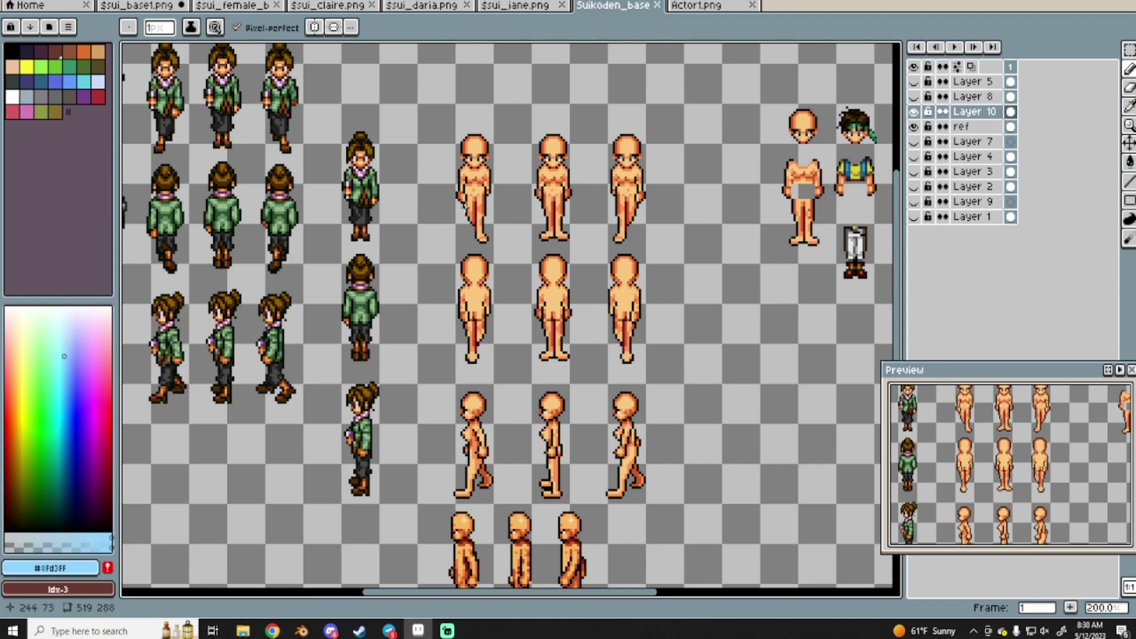
middle_drag(535, 187, 722, 282)
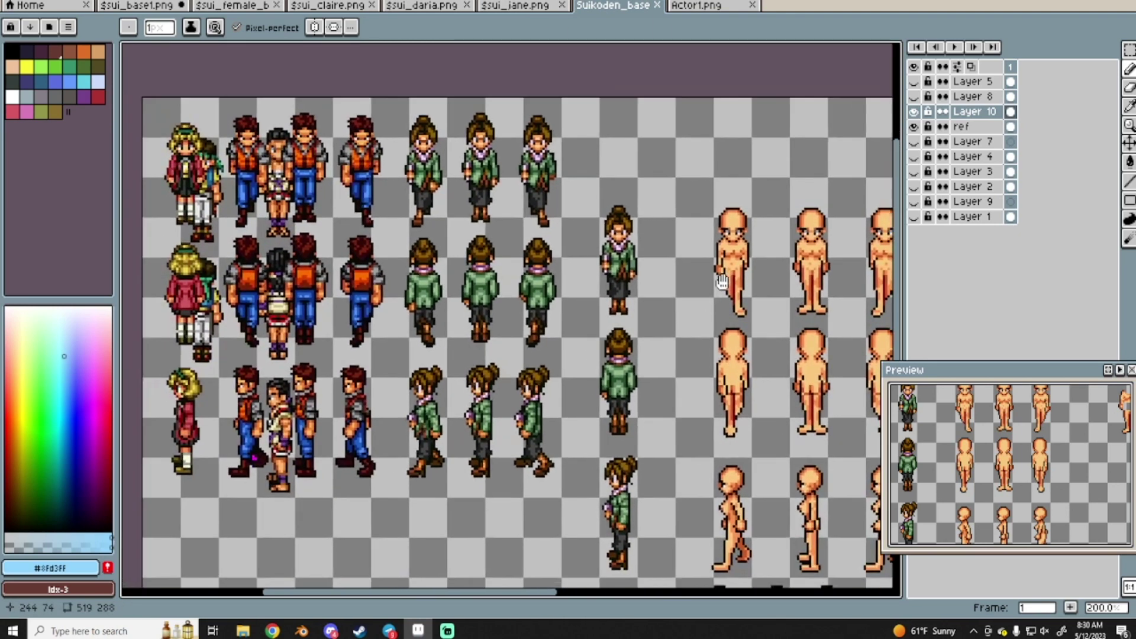
Switch to the clothed base sheet and zoom in on its sprites.
click(412, 8)
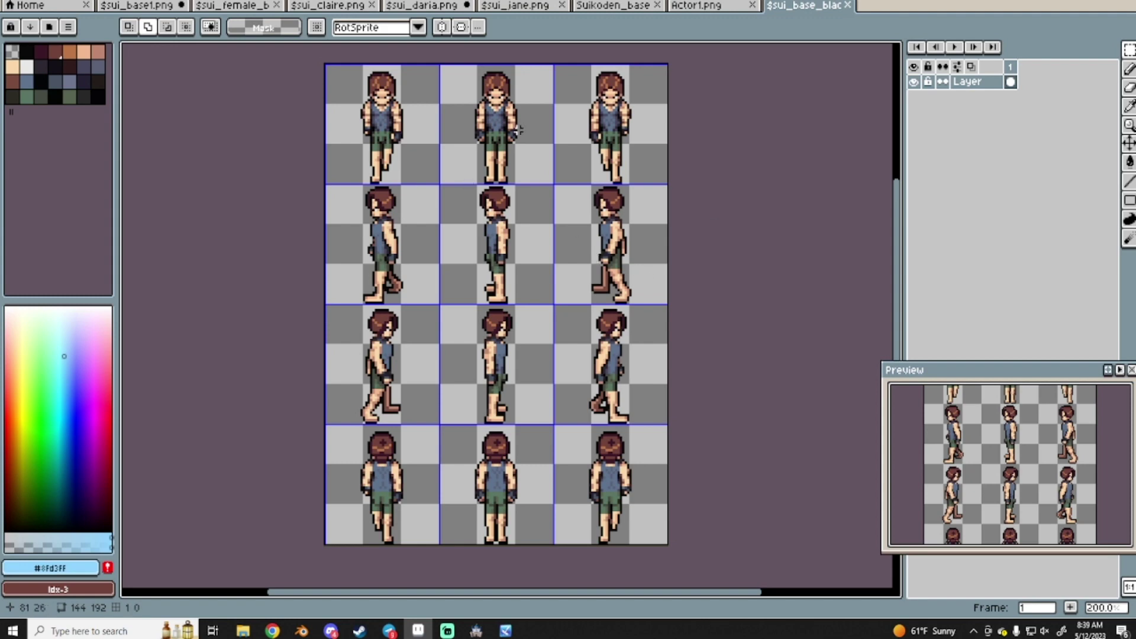
scroll(519, 130, up, 1)
scroll(524, 200, down, 4)
scroll(519, 480, up, 5)
Trial-move the middle front-facing sprite into the bottom middle cell, then undo it.
drag(423, 110, 549, 287)
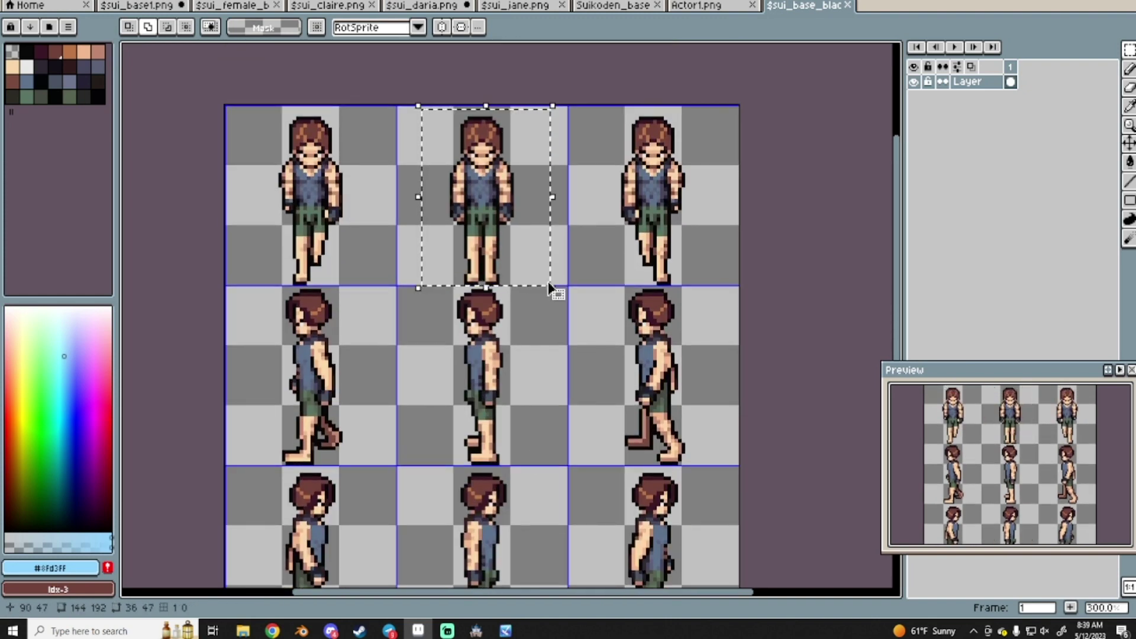
click(491, 184)
drag(496, 189, 498, 433)
middle_drag(562, 448, 578, 172)
drag(516, 188, 510, 456)
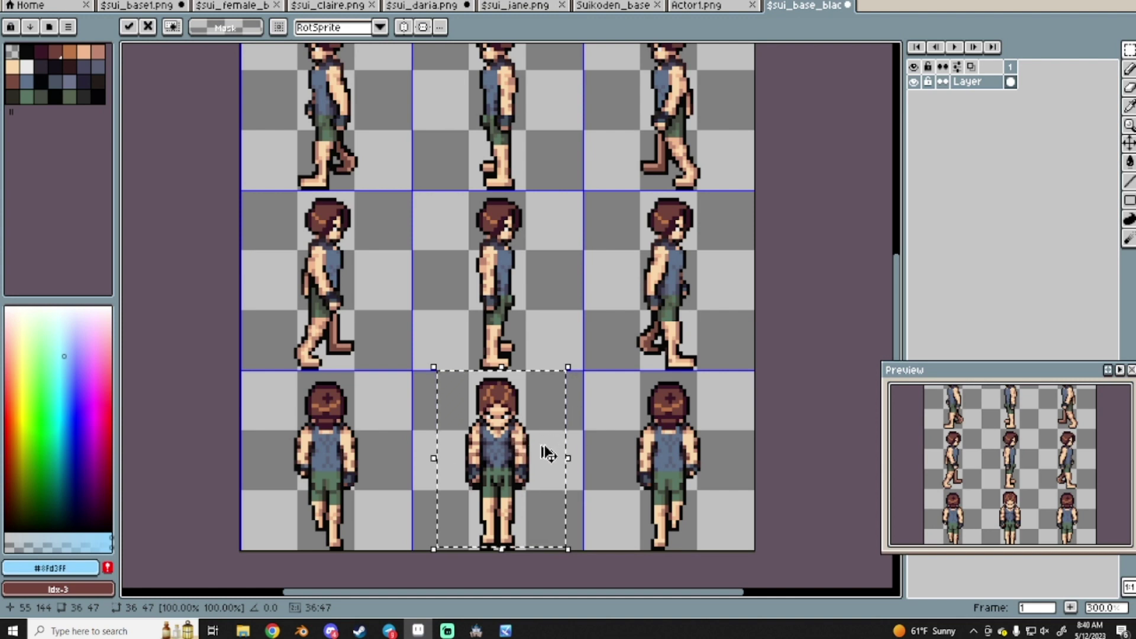
key(ctrl+z)
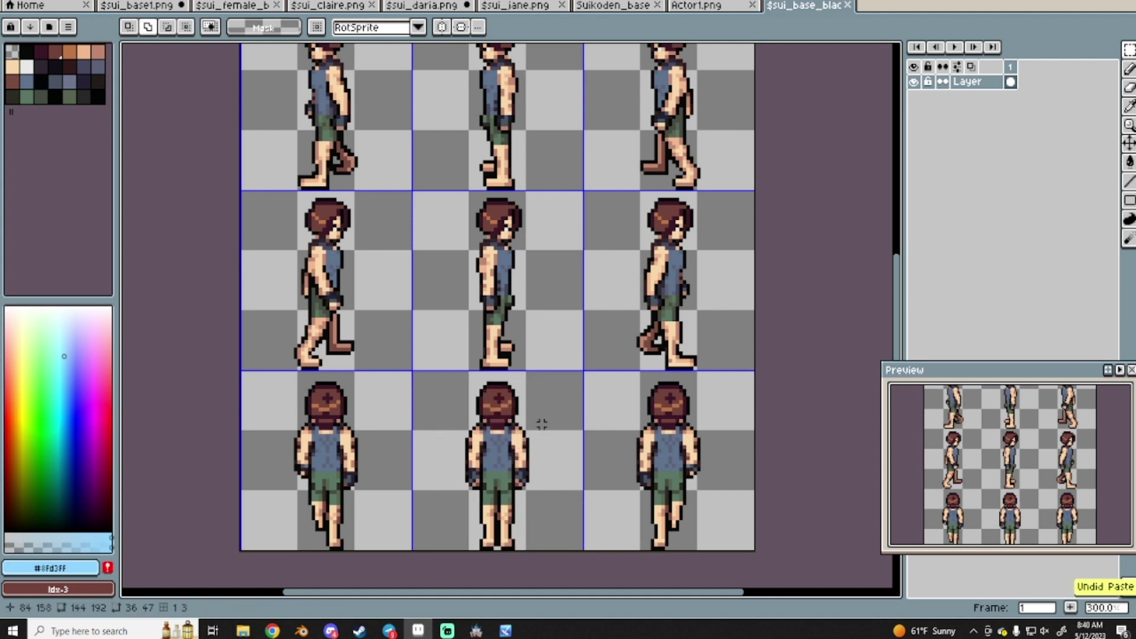
scroll(549, 304, down, 1)
click(713, 6)
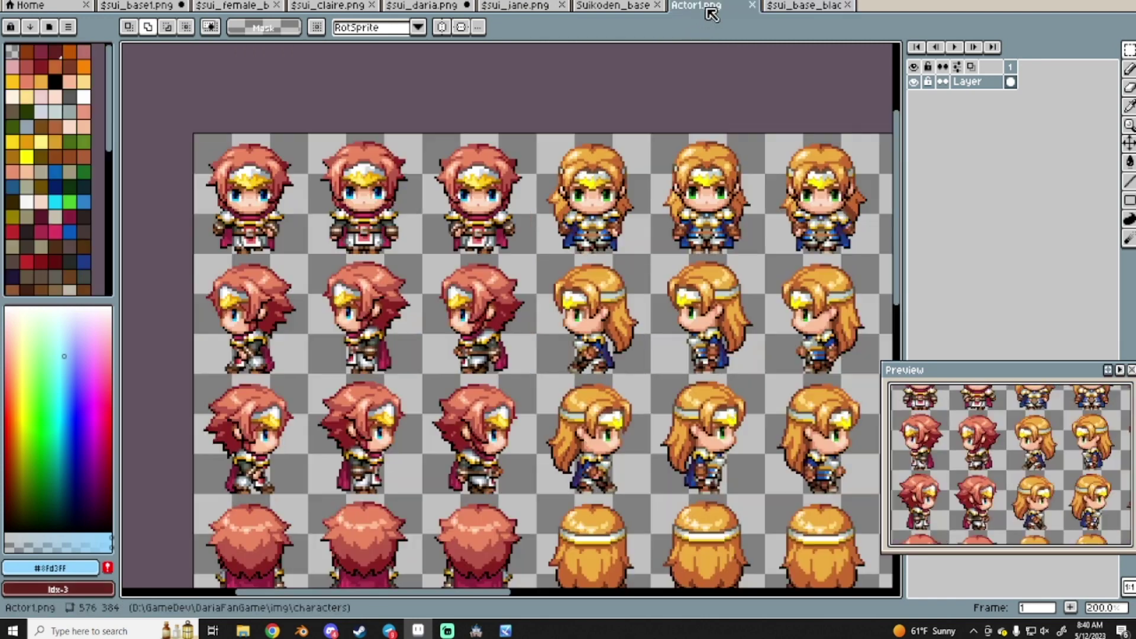
scroll(546, 190, down, 2)
scroll(568, 237, up, 2)
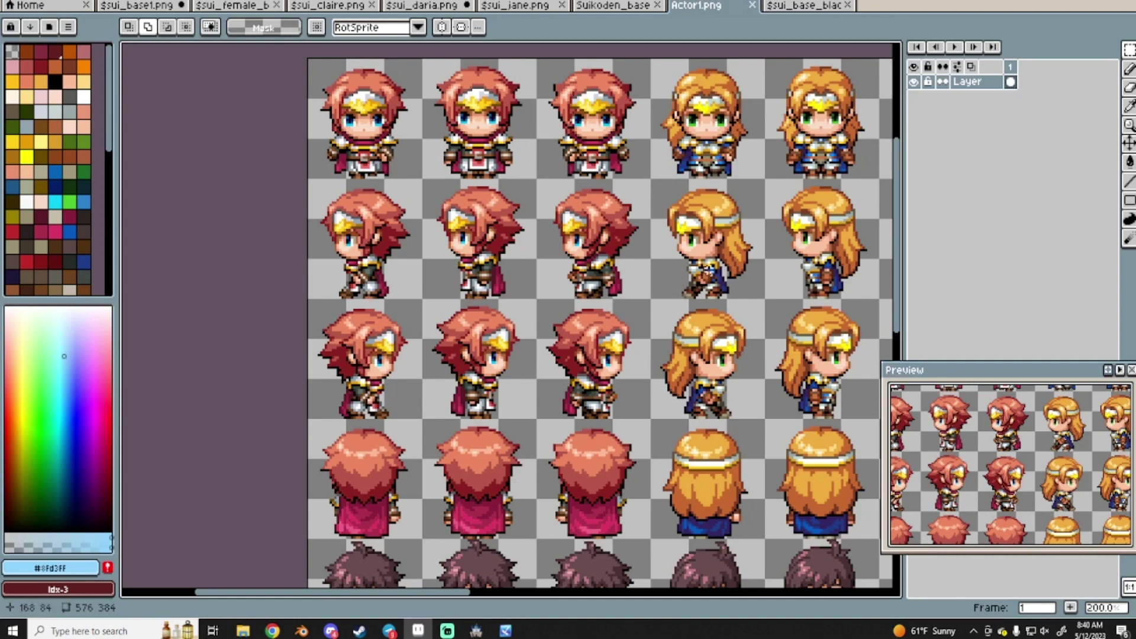
scroll(705, 270, down, 1)
middle_drag(748, 331, 410, 248)
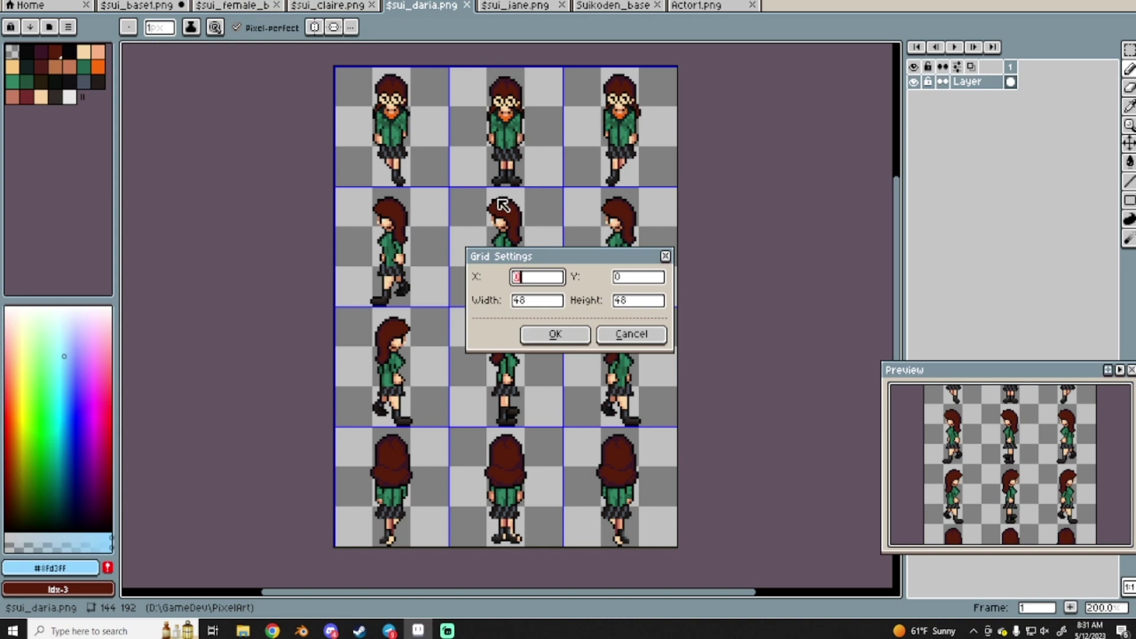
click(615, 336)
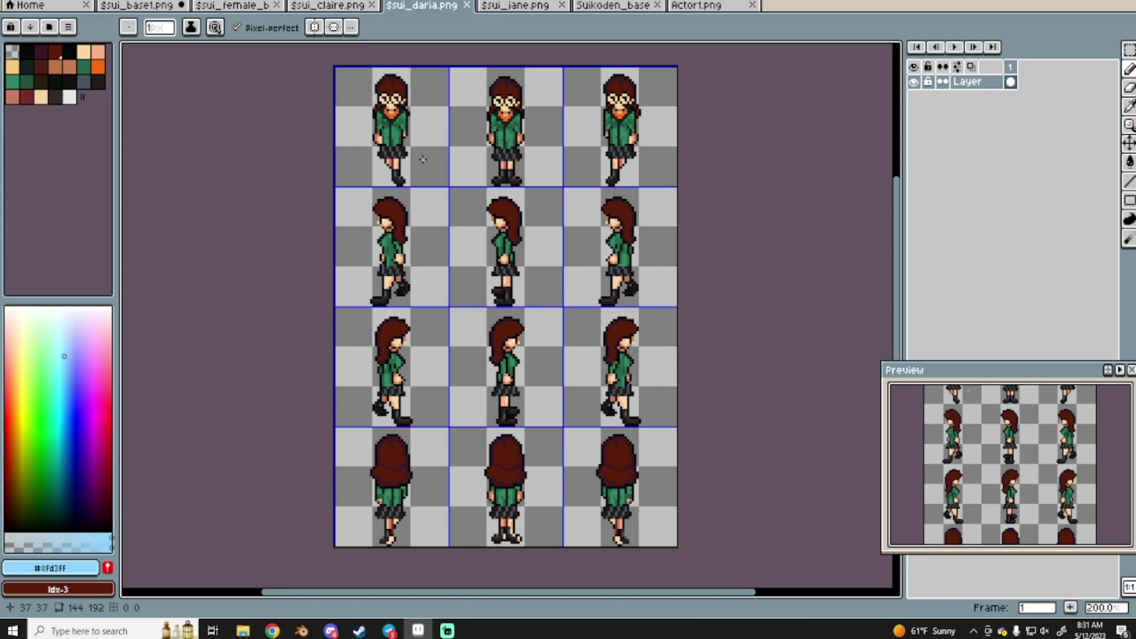
click(704, 6)
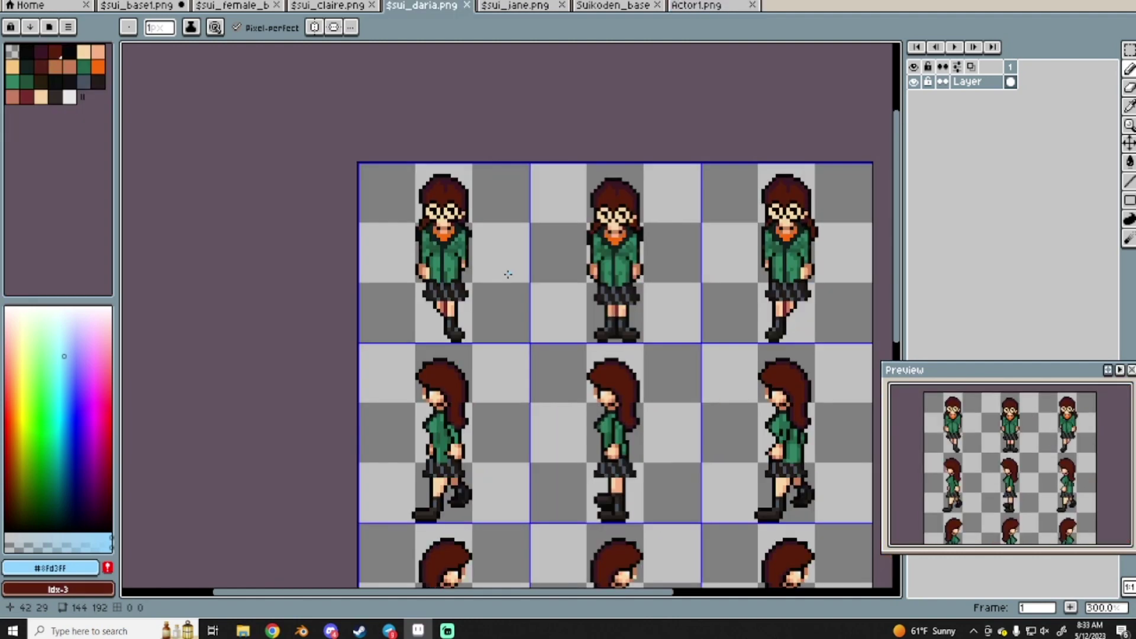
Paste the first Daria frame between Actor1's red-haired sprites to compare, then discard it.
key(m)
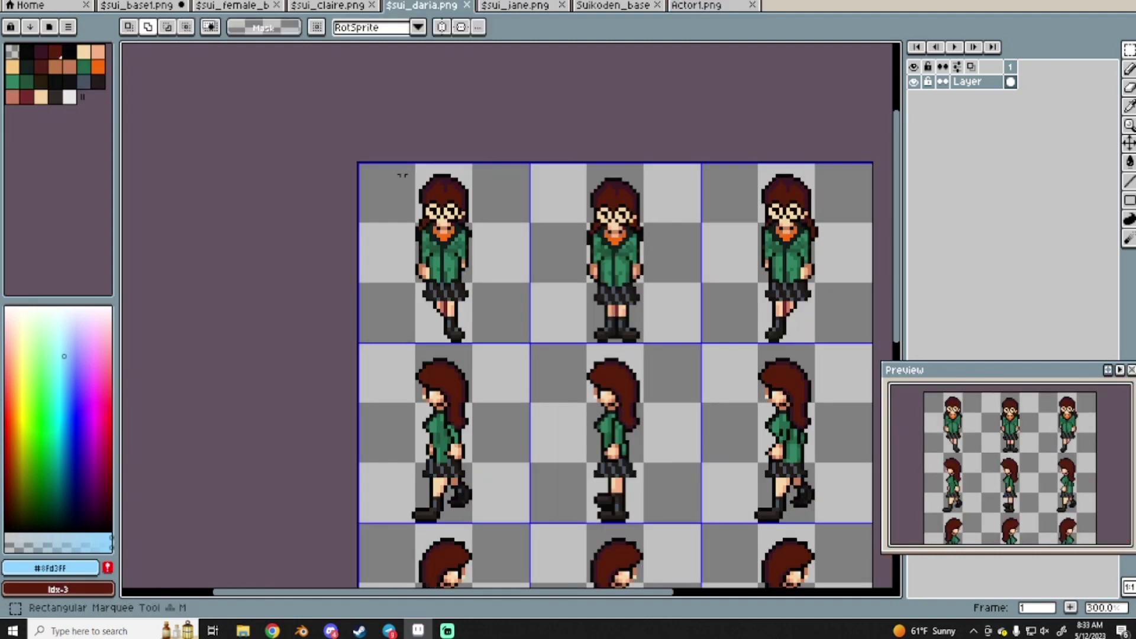
drag(387, 168, 503, 345)
key(ctrl+c)
click(704, 6)
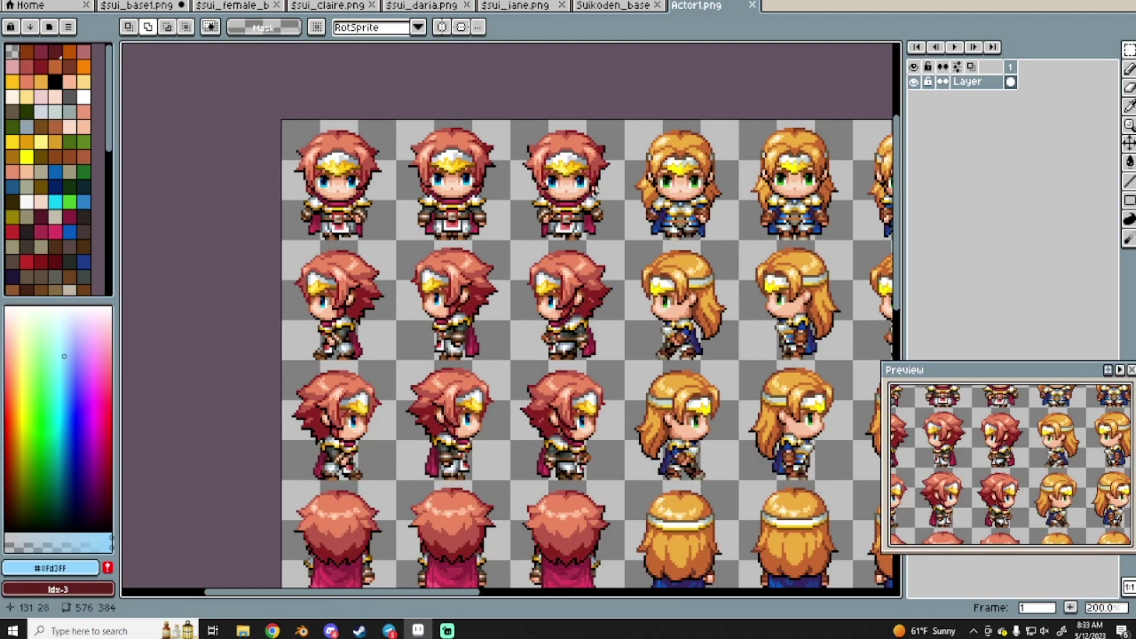
key(ctrl+v)
drag(355, 190, 414, 190)
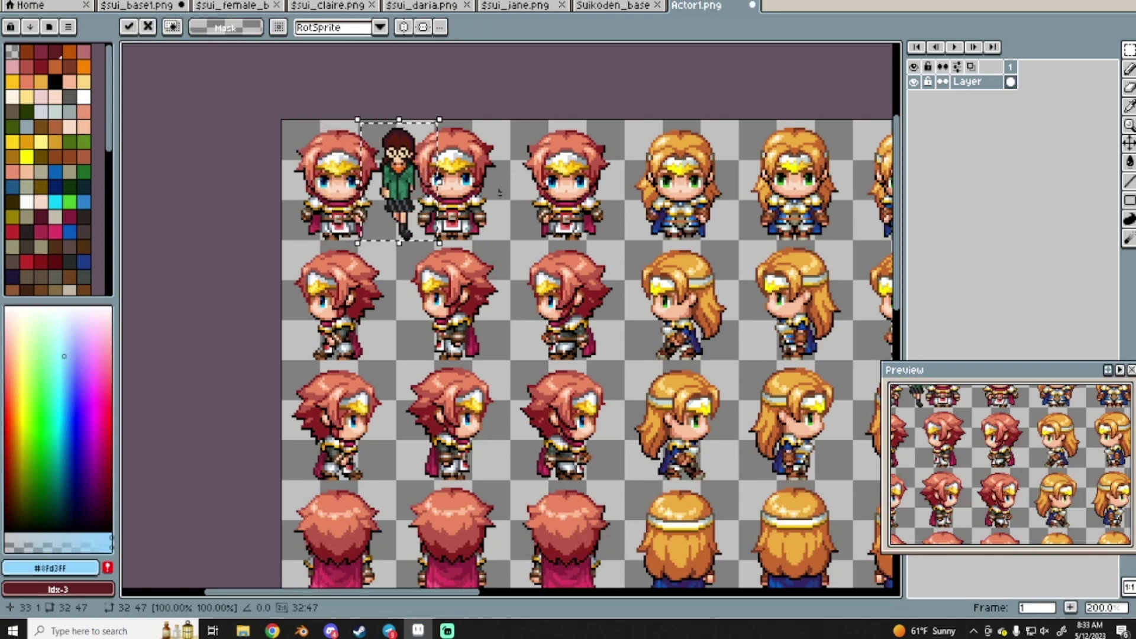
key(Escape)
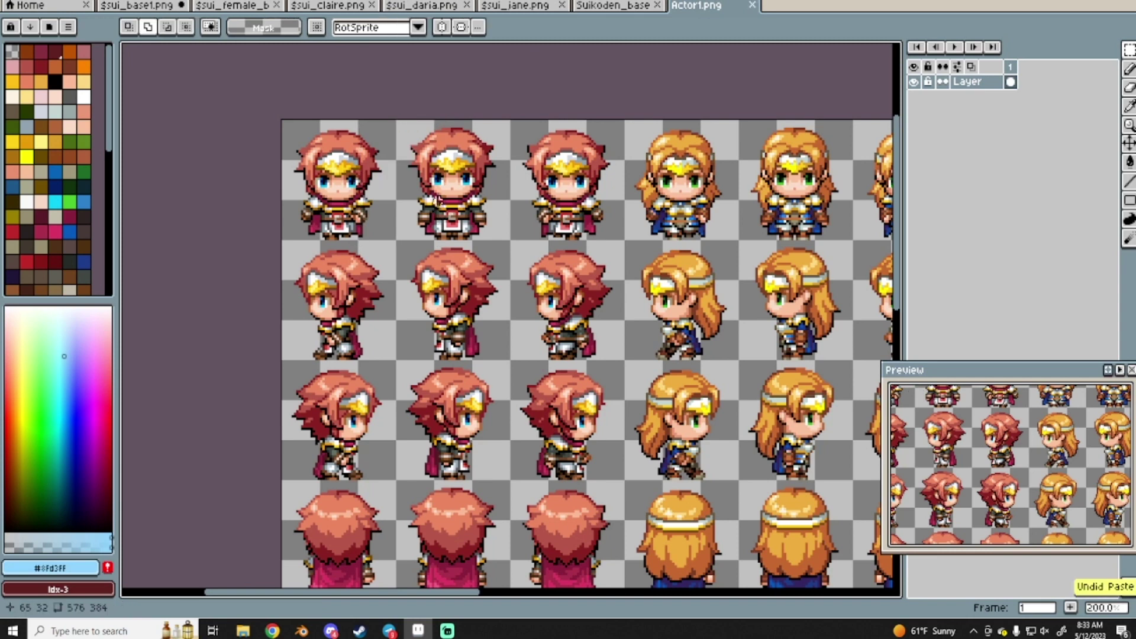
Return to $sui_daria.png, clear the selection and open Sprite Size (144×192 at 100%).
click(524, 7)
click(420, 8)
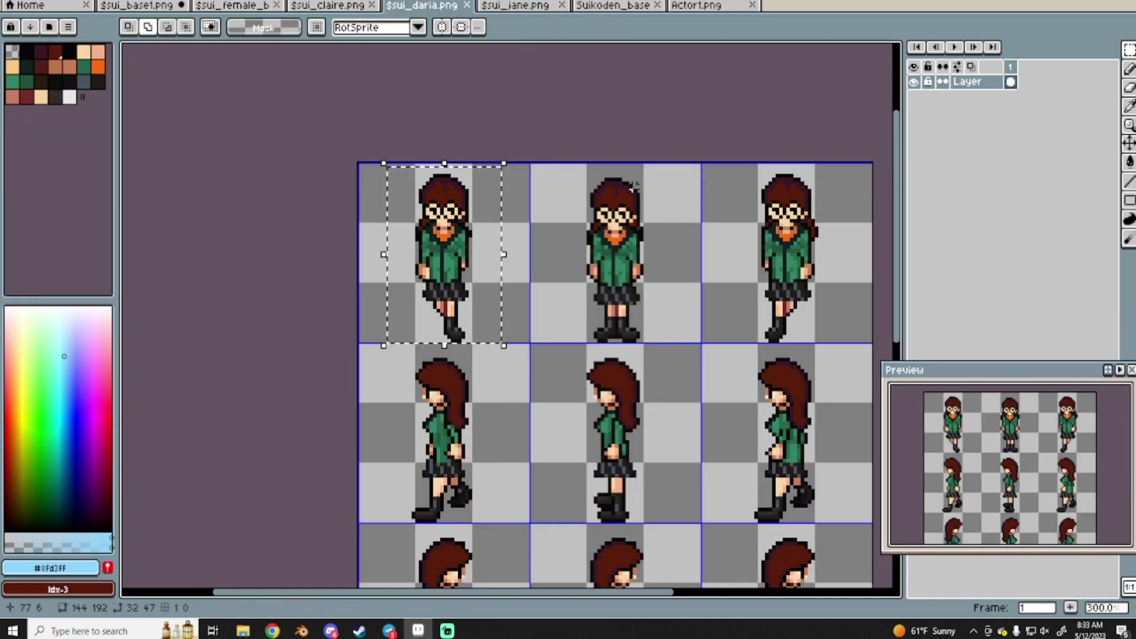
click(327, 97)
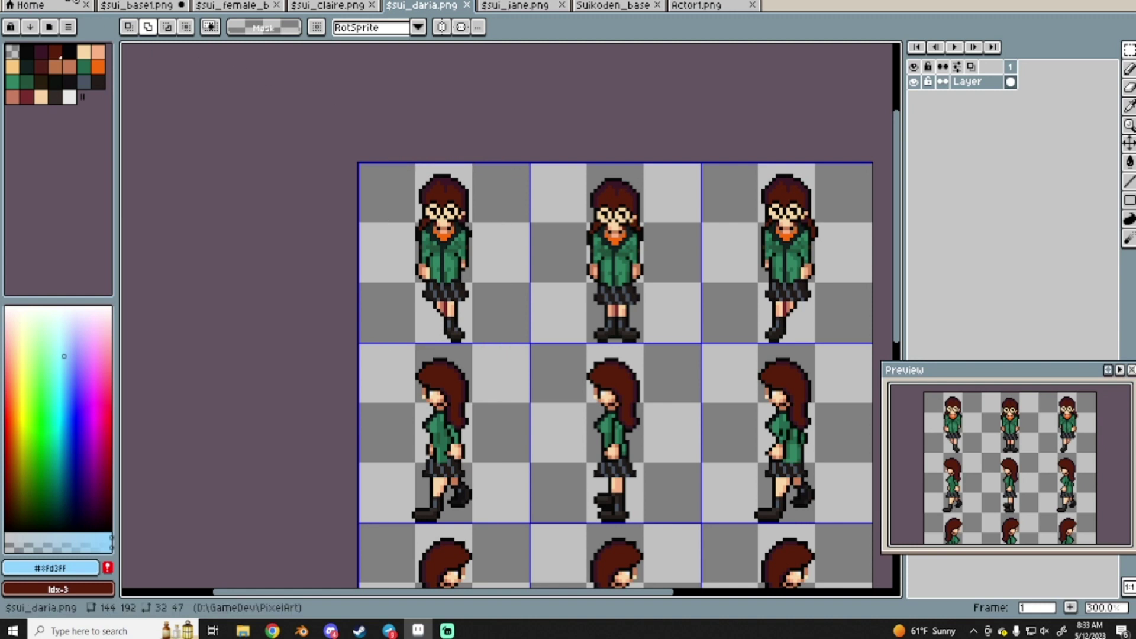
click(65, 1)
click(113, 62)
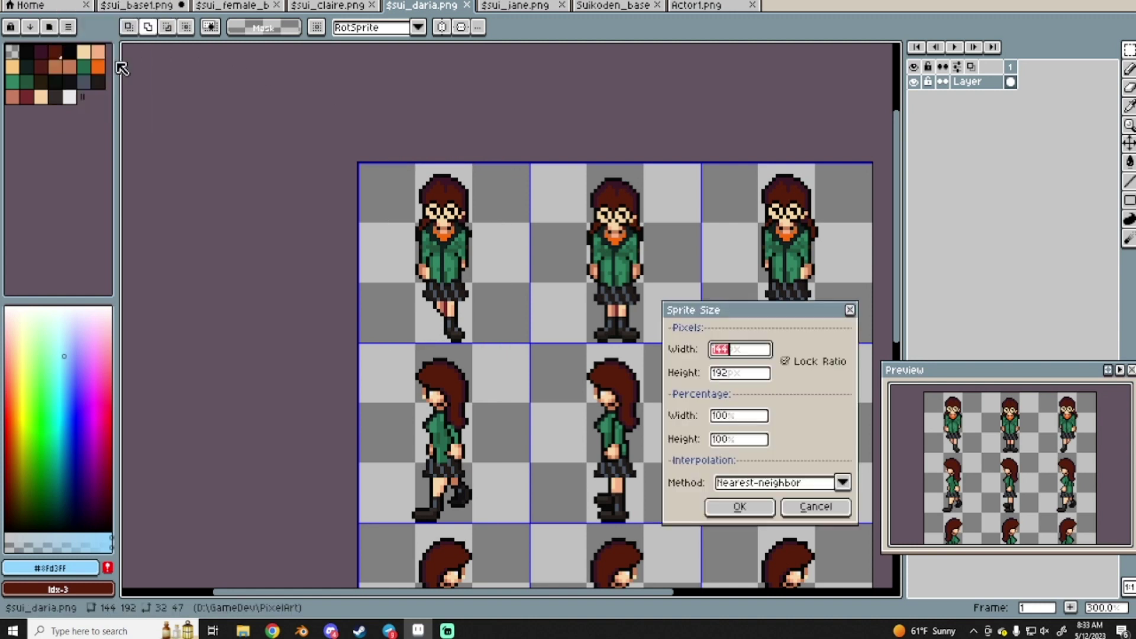
Scale the Daria sprite sheet to 200% width percentage.
click(747, 416)
text(200)
click(739, 506)
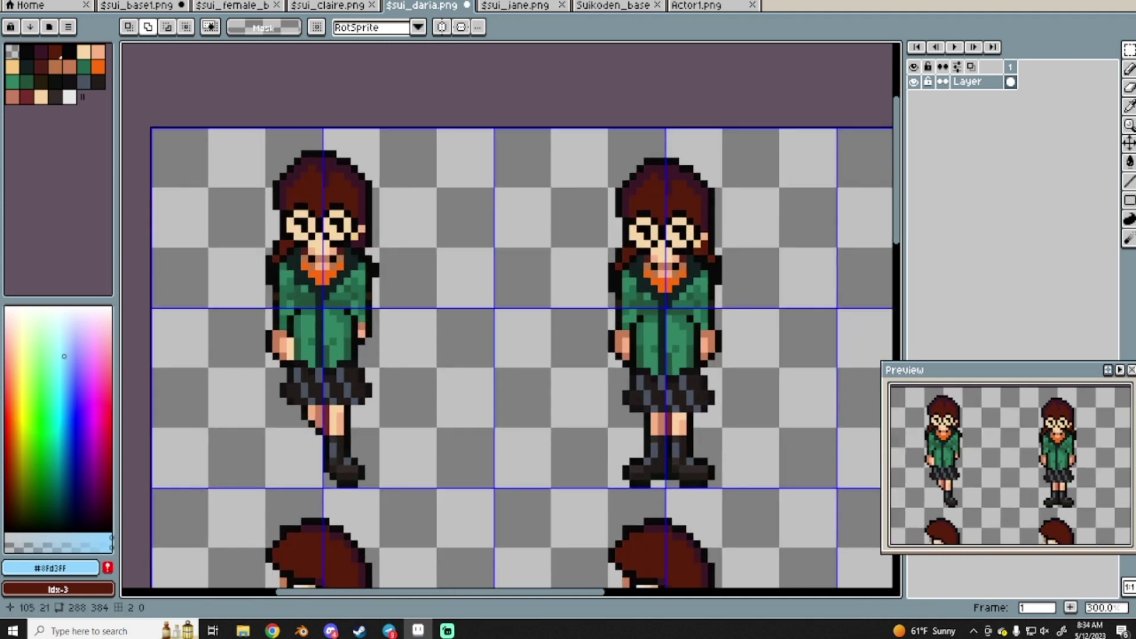
Paste an enlarged Daria sprite beside Actor1's pink-haired column to compare, then undo it.
drag(577, 141, 788, 504)
key(ctrl+c)
click(698, 5)
key(ctrl+v)
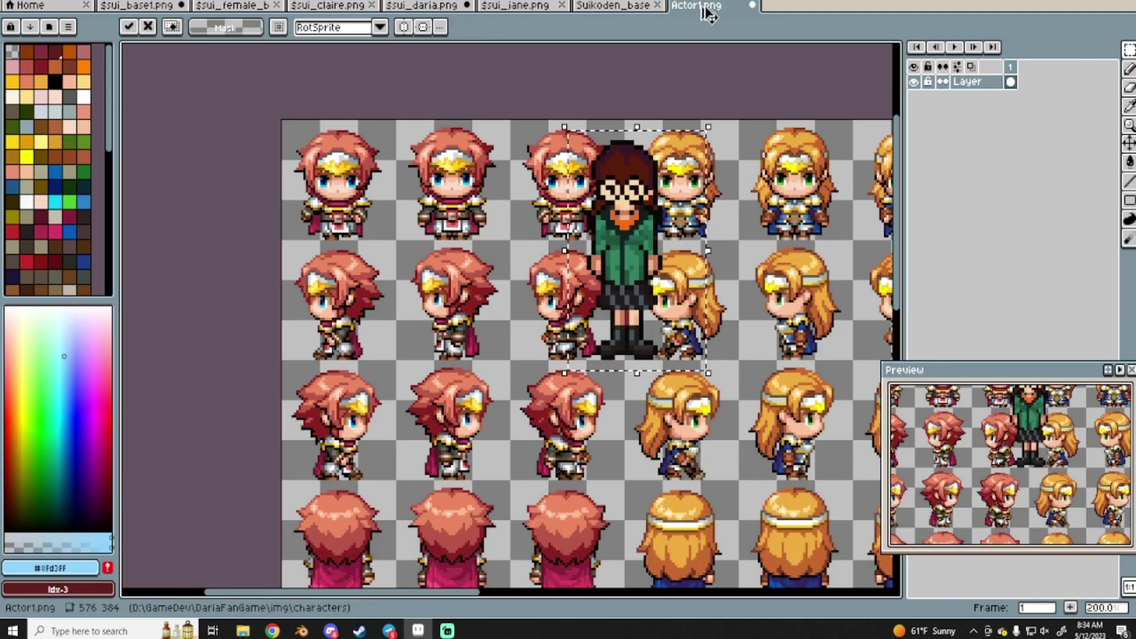
drag(638, 213, 463, 216)
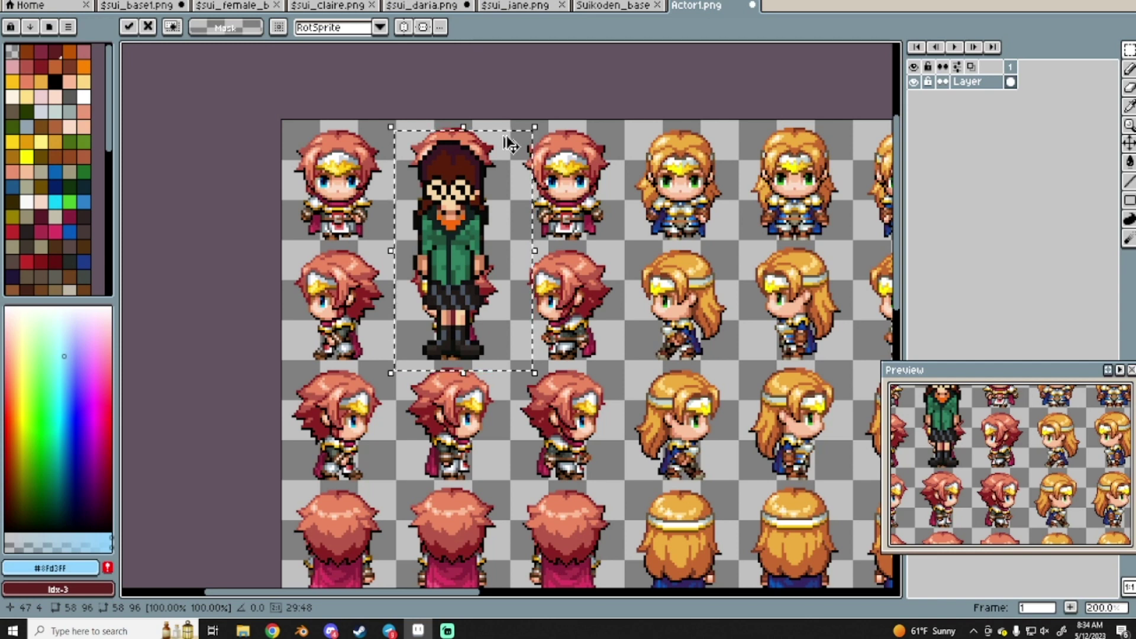
key(ctrl+z)
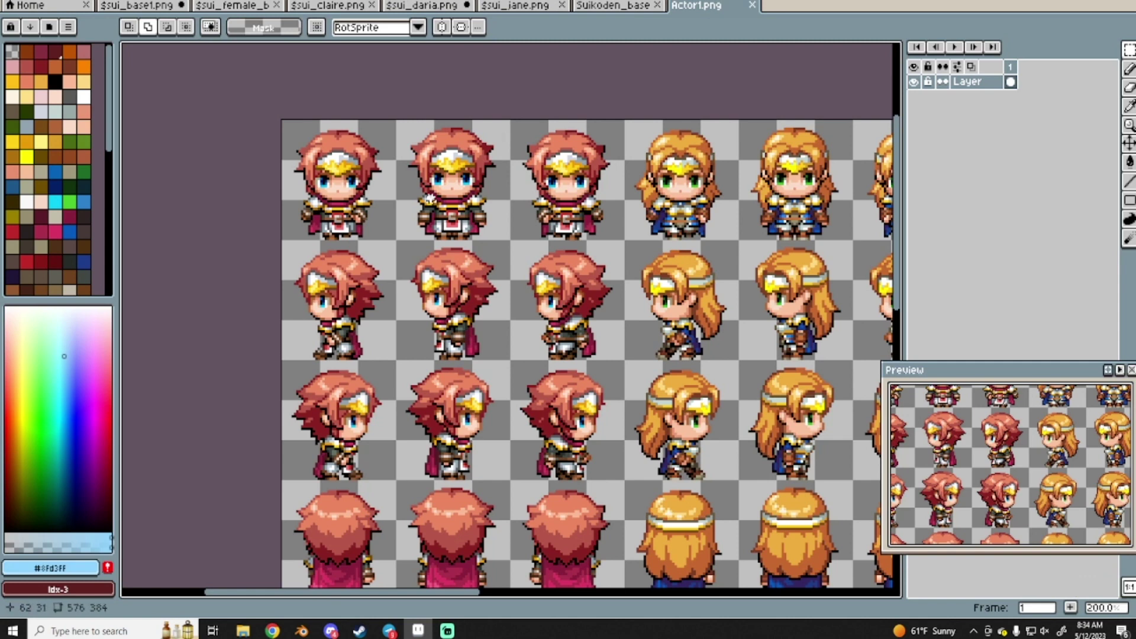
Start a new sprite from the File menu, then cancel the New Sprite dialog.
middle_drag(274, 128, 167, 130)
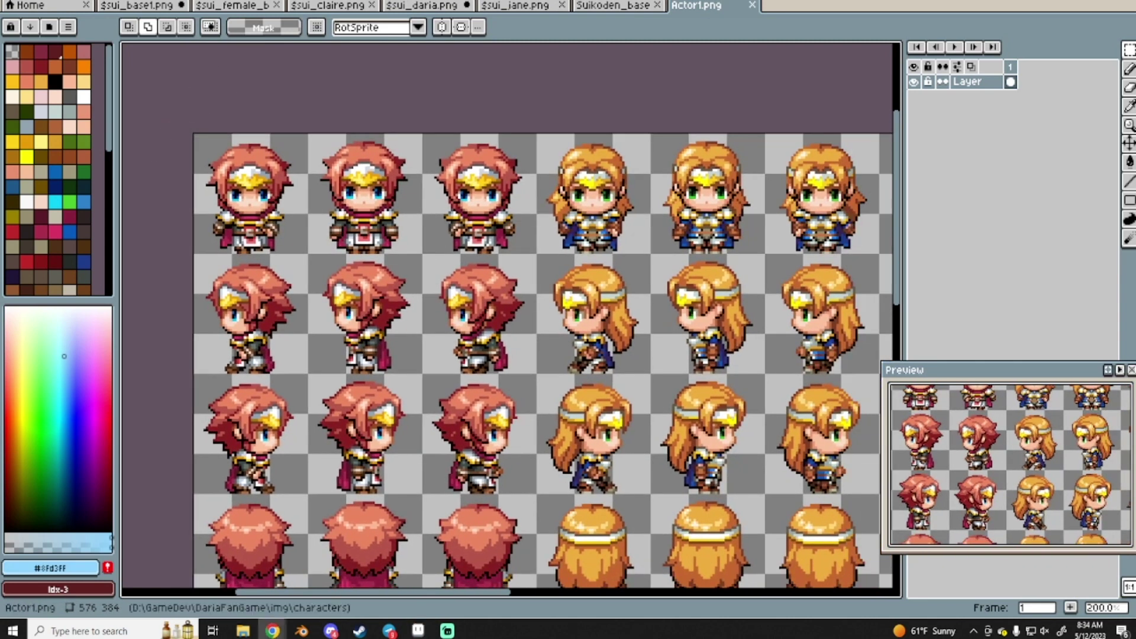
click(33, 3)
click(36, 9)
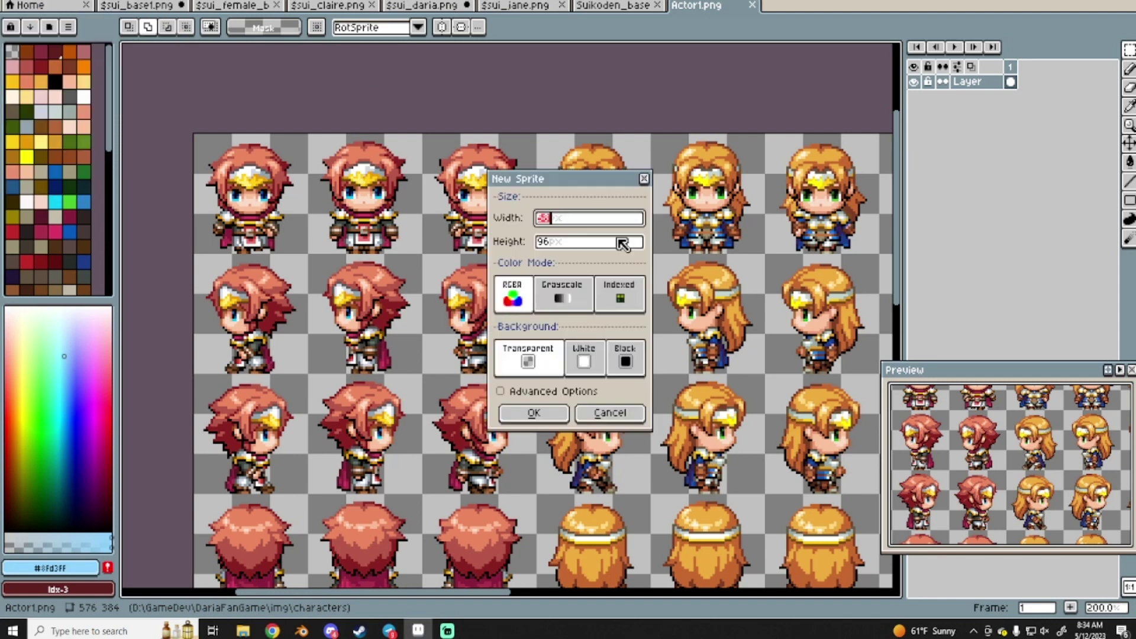
click(609, 416)
Switch to the $sui_female_base sheet and confirm its sprite size of 144 × 192 pixels.
click(232, 5)
middle_drag(511, 266, 508, 221)
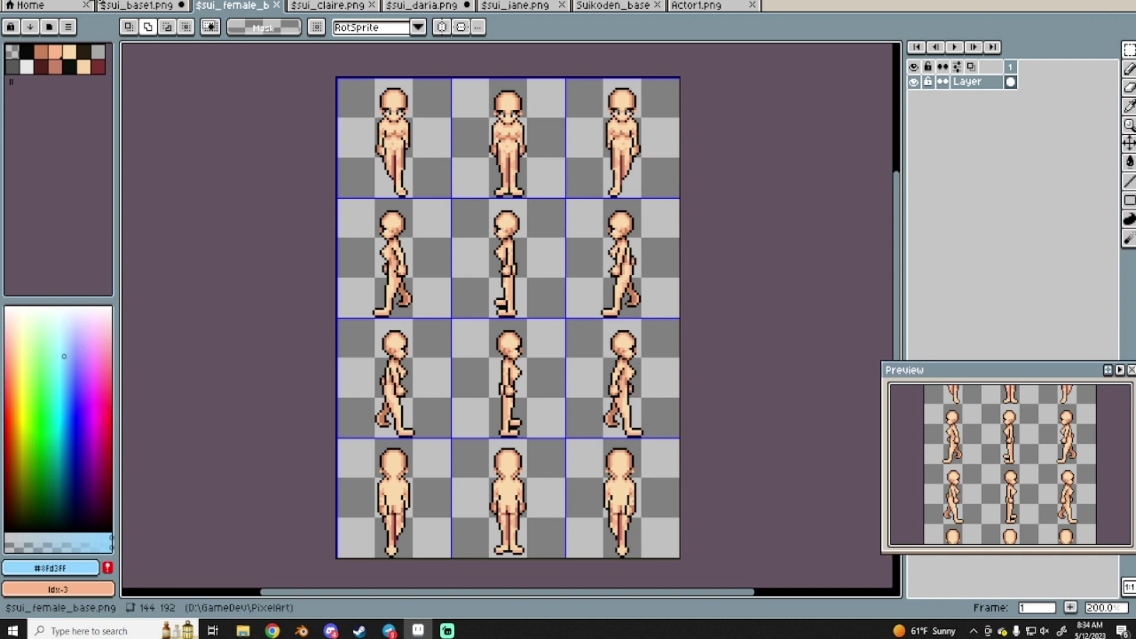
key(ctrl+alt+i)
click(739, 374)
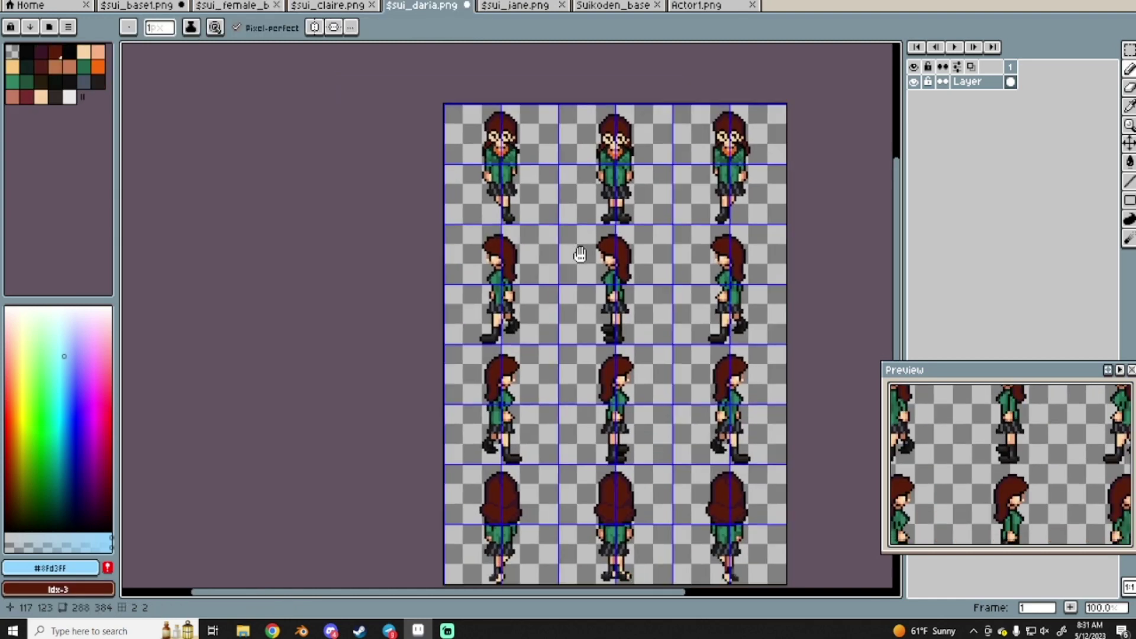
middle_drag(578, 253, 571, 241)
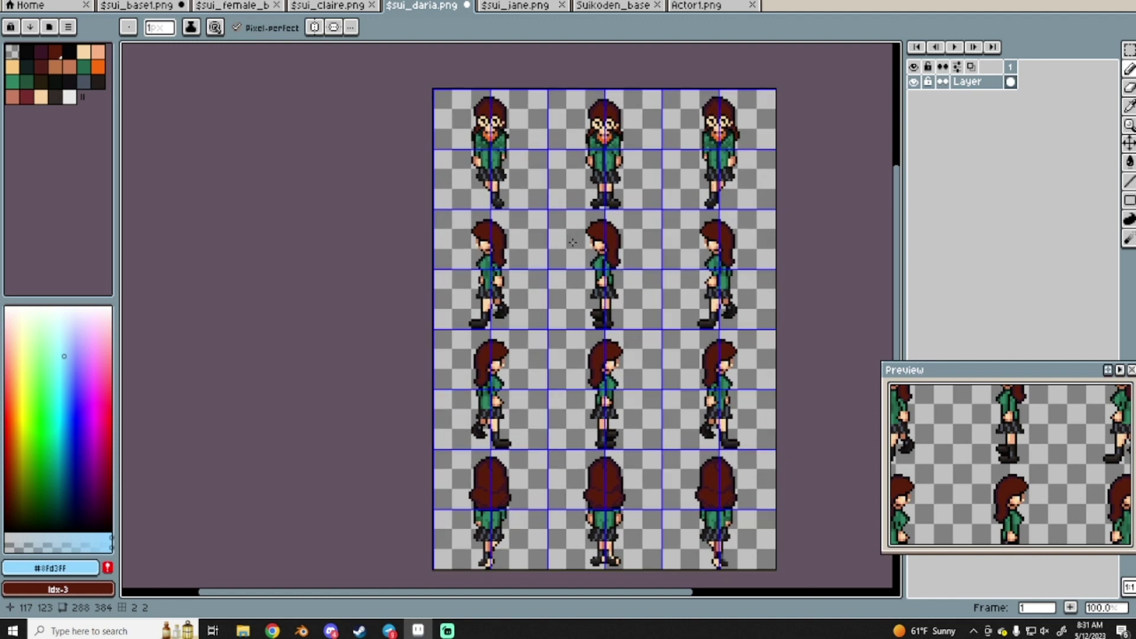
Toggle between the Move and Pencil tools and zoom across the doubled Daria sheet.
key(v)
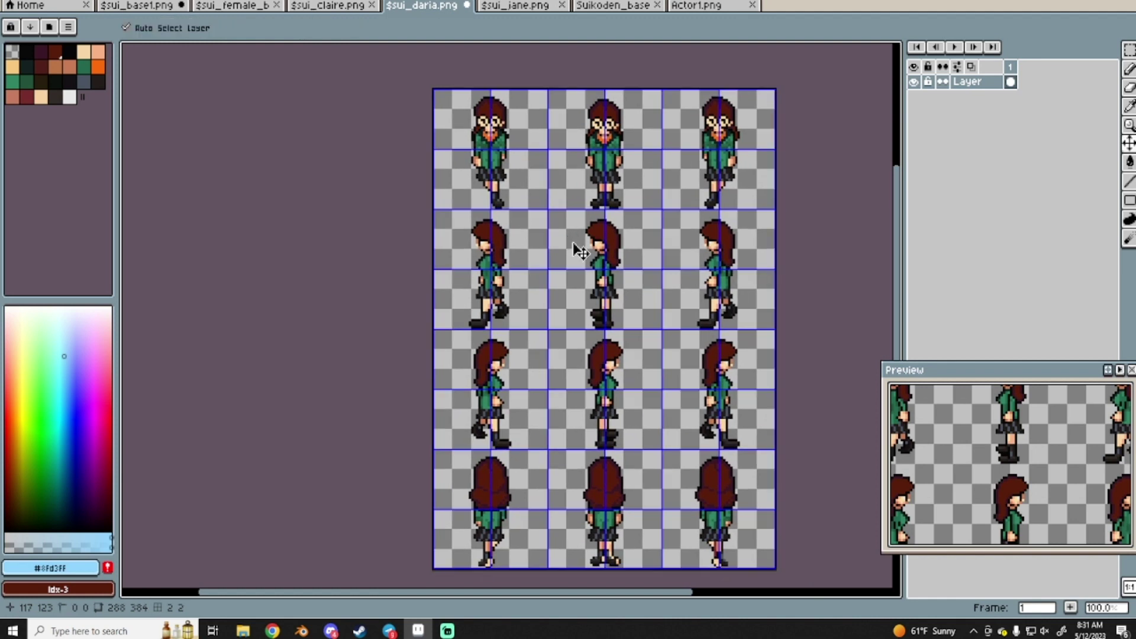
key(b)
scroll(517, 155, up, 3)
middle_drag(517, 154, 572, 354)
scroll(670, 176, down, 2)
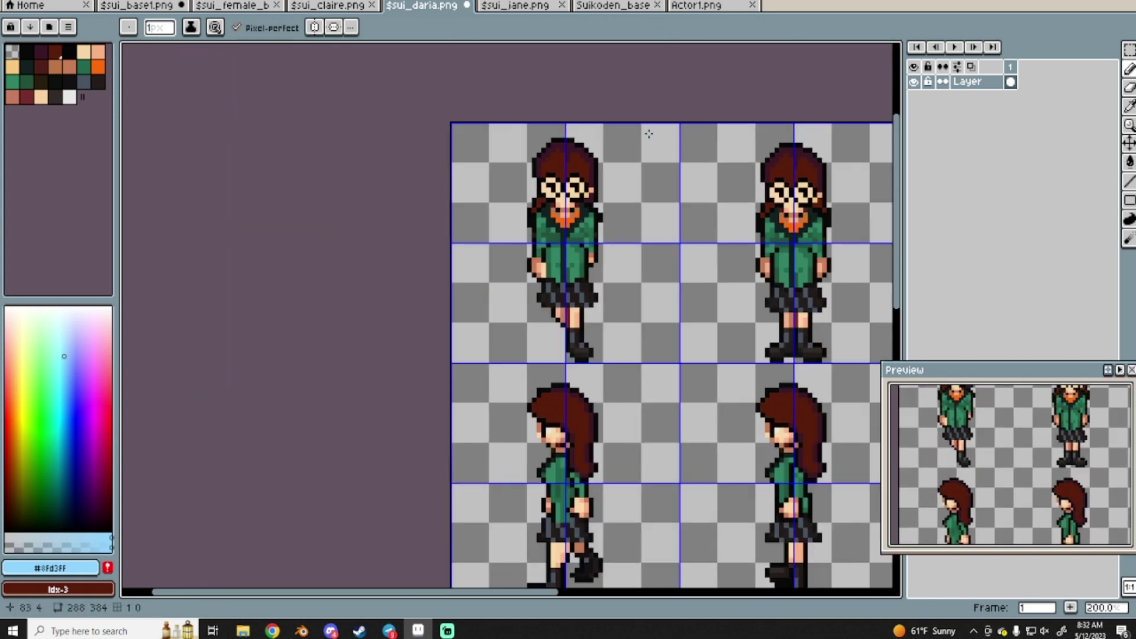
Zoom in and out on the enlarged Daria sprite, bringing her head into view.
scroll(648, 134, up, 2)
scroll(592, 196, up, 6)
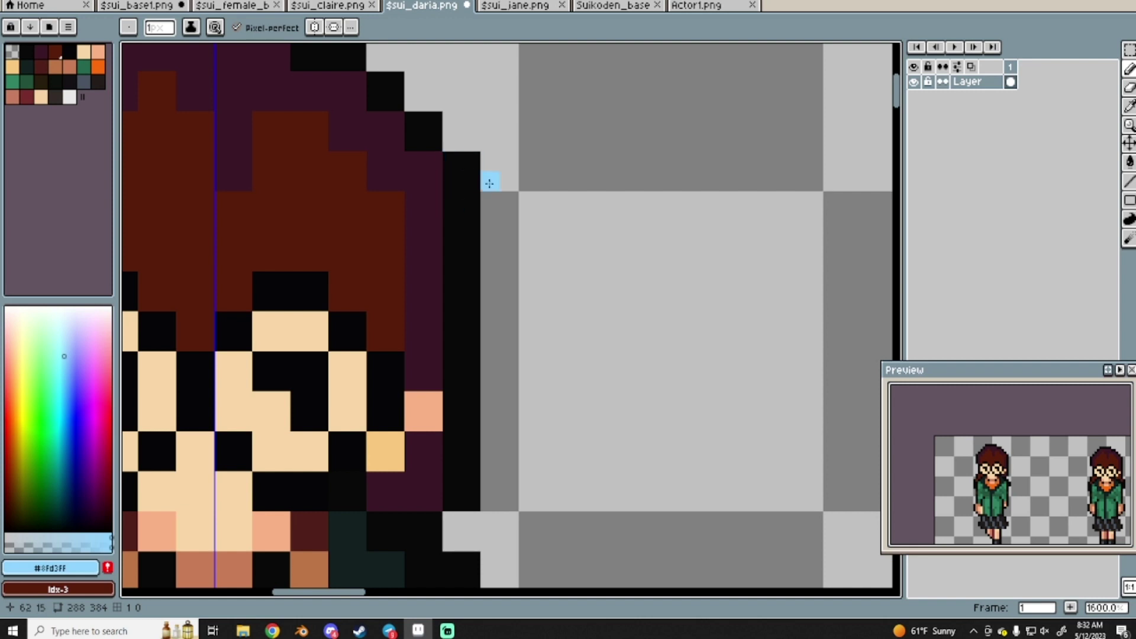
scroll(565, 188, down, 3)
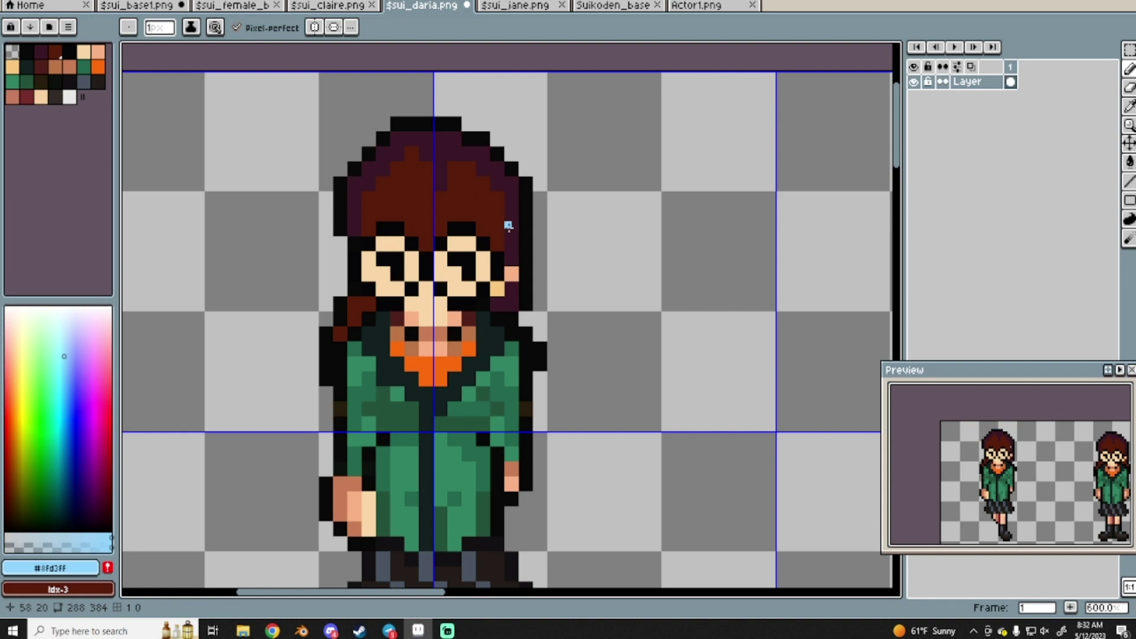
scroll(508, 225, down, 3)
scroll(603, 196, up, 1)
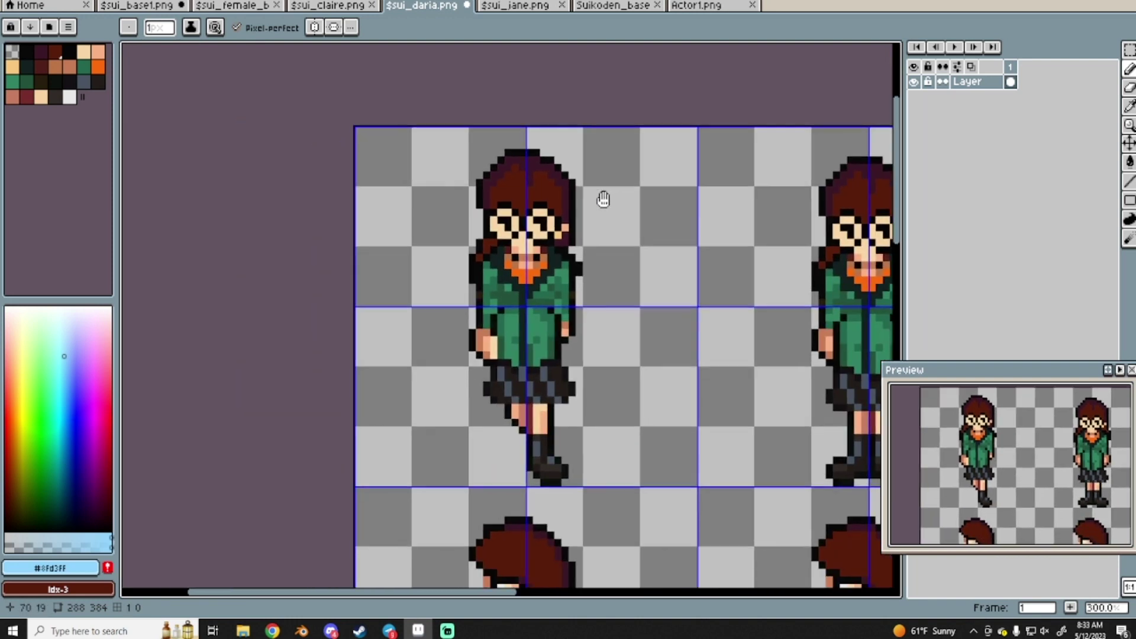
scroll(603, 195, down, 2)
scroll(487, 195, up, 7)
middle_drag(439, 178, 543, 240)
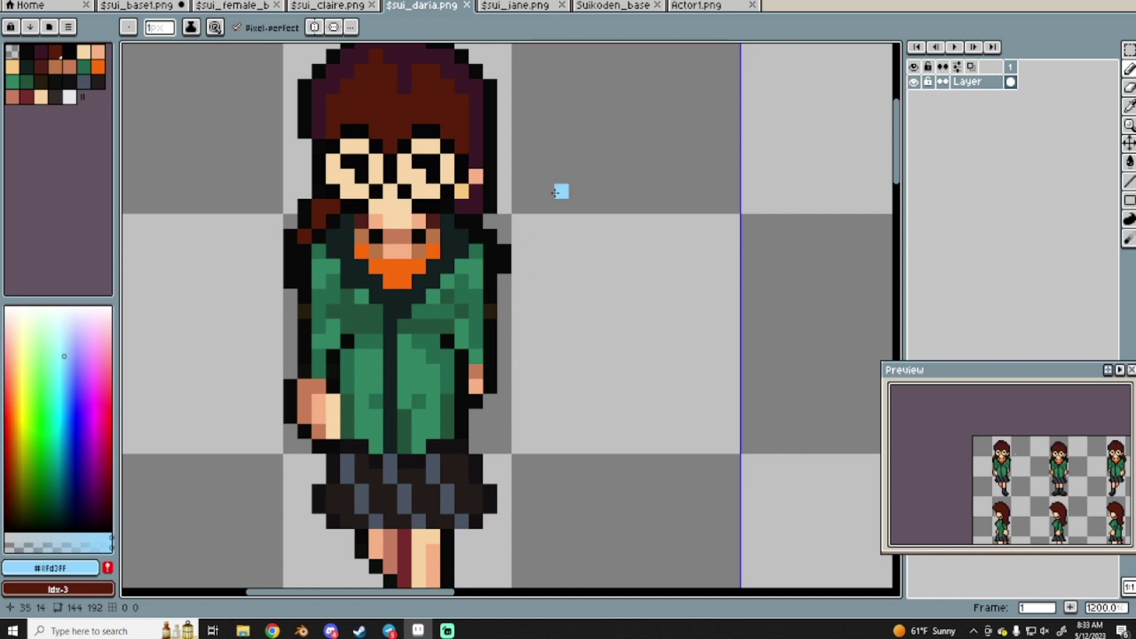
scroll(555, 193, down, 4)
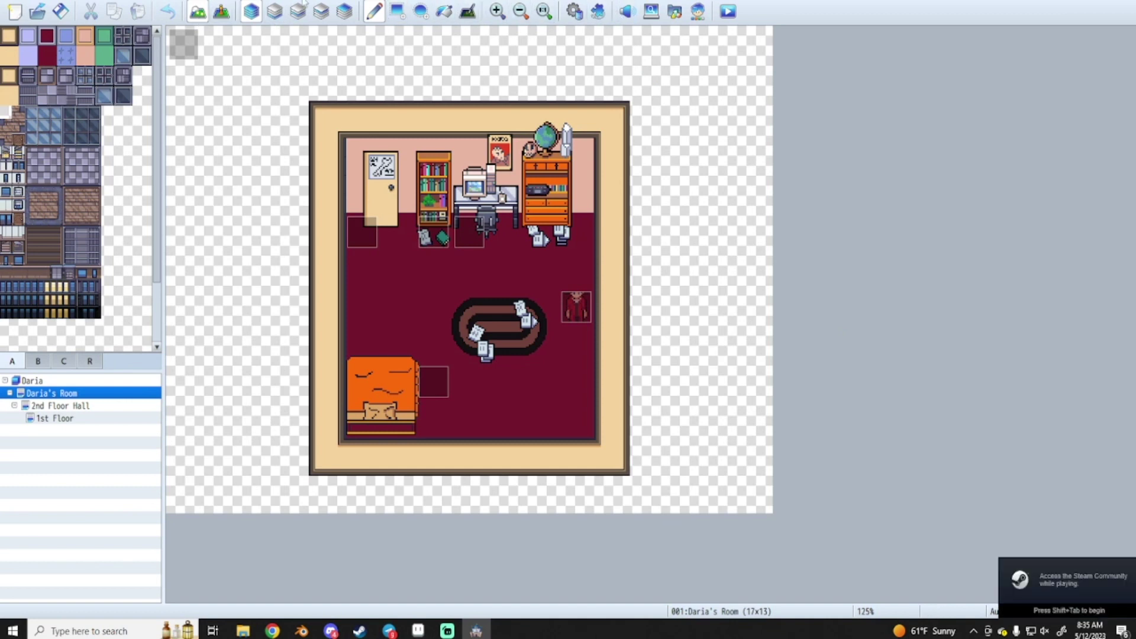
Launch a playtest and walk Daria up and right along the 2nd Floor Hall.
key(Up)
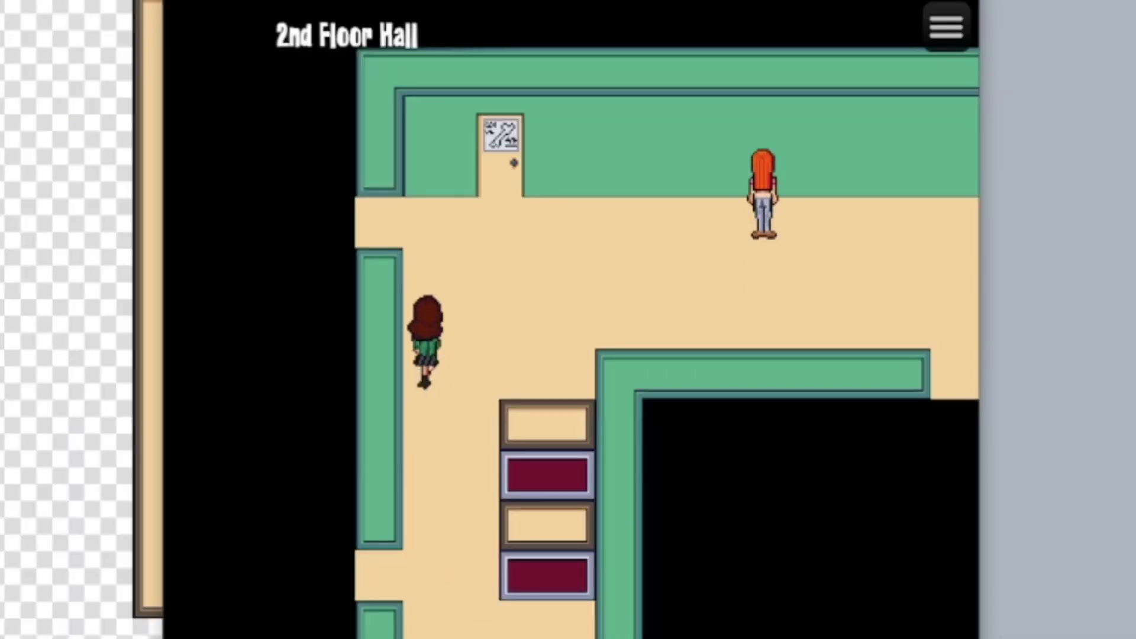
key(Right)
key(Right)
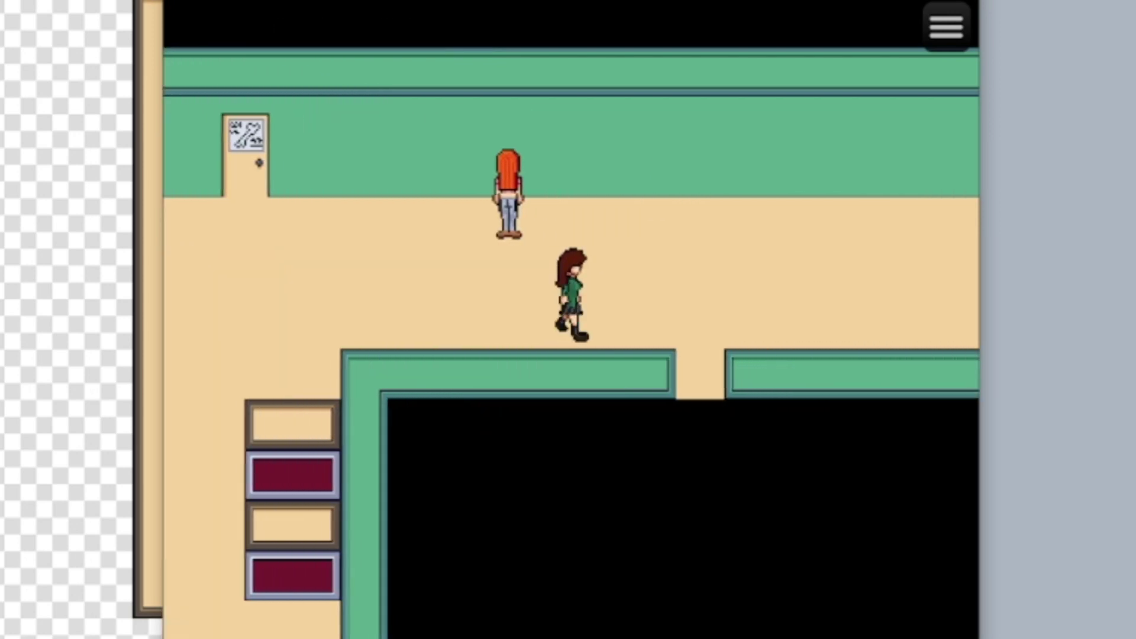
key(Right)
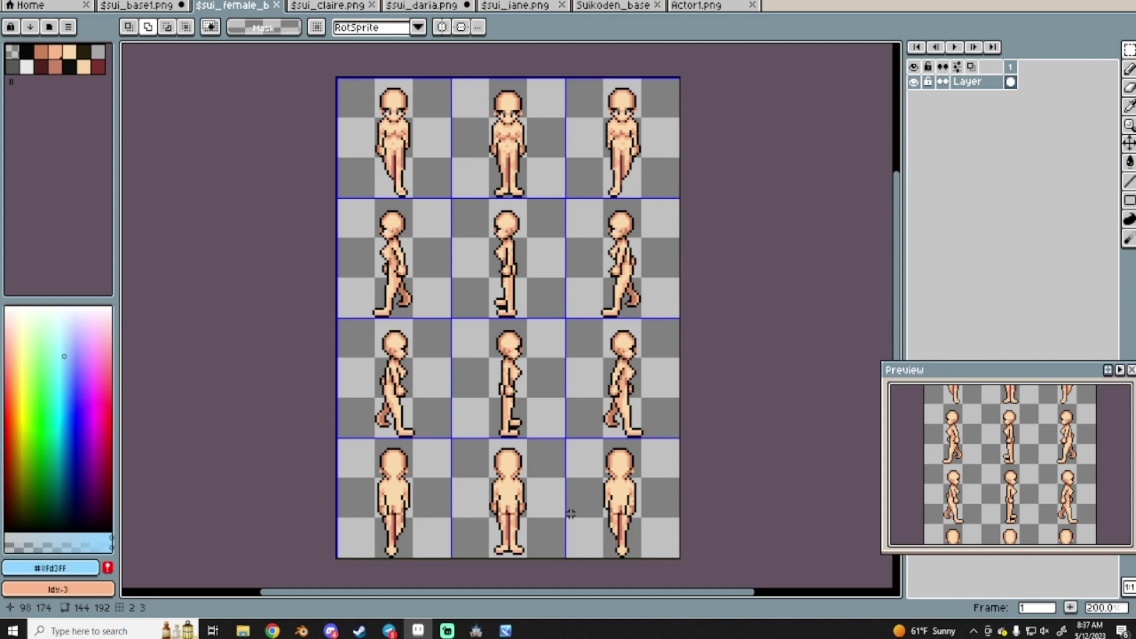
Bring the running RPG Maker MZ playtest window back to the front from the taskbar.
click(505, 630)
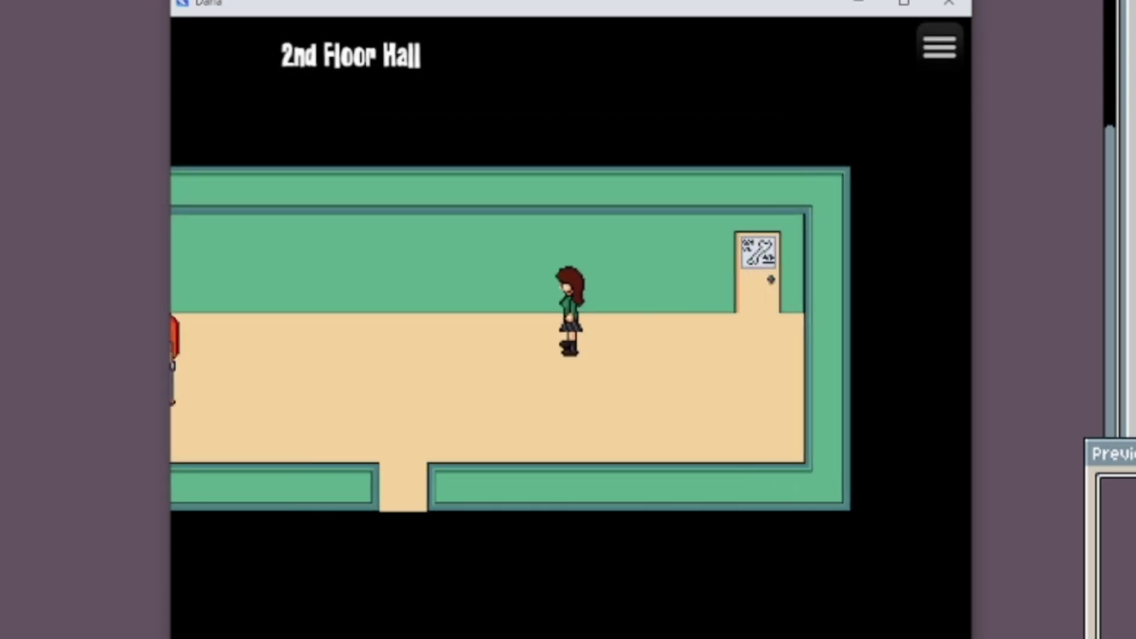
key(Left)
key(Left)
Leave the bedroom and walk Daria left, down through the opening and right past the other character.
key(Down)
key(Right)
key(Right)
key(Down)
key(Right)
Walk Daria back up into the hall, left along it, then up and down.
key(Up)
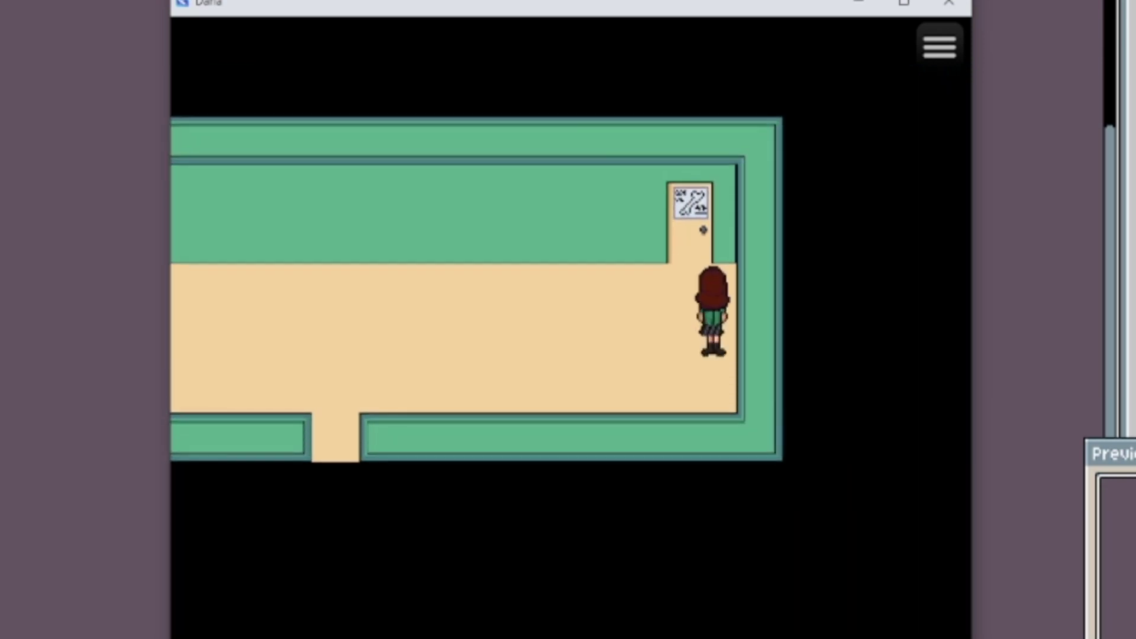
key(Left)
key(Up)
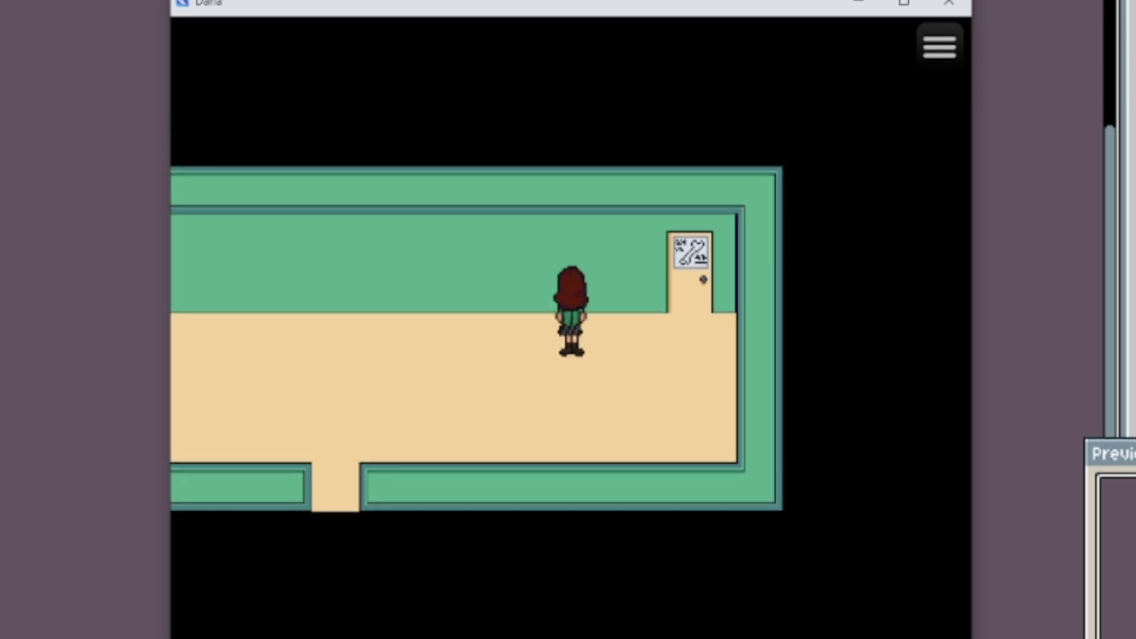
key(Down)
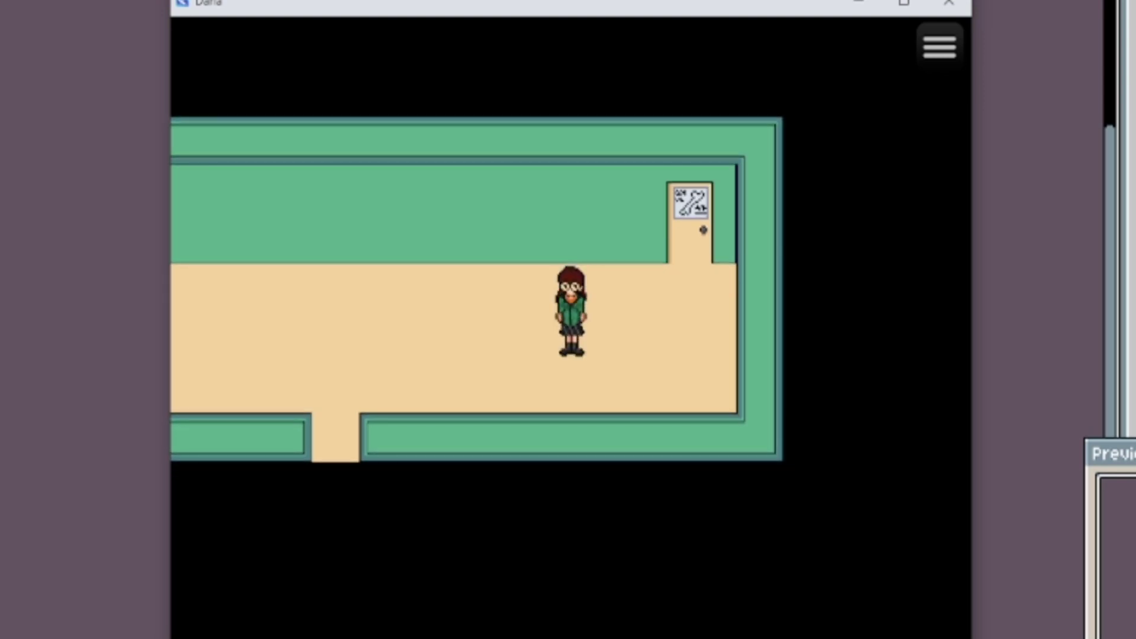